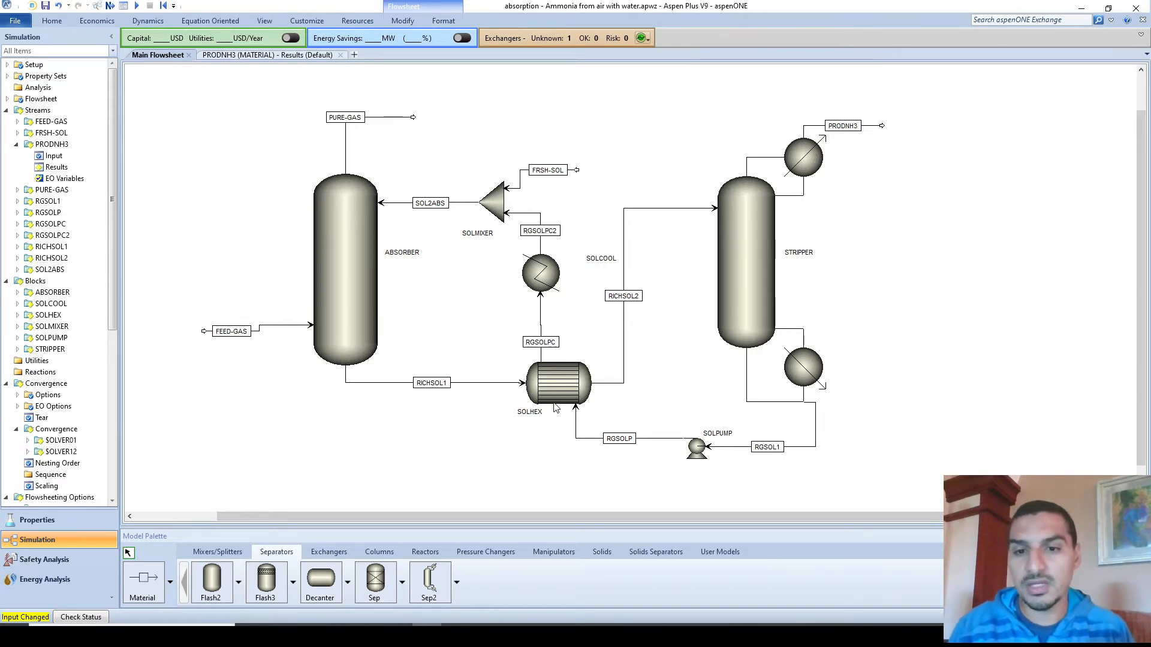
- Browse the Model Palette model categories, then pick the simple Sep separator from Separators
left_click(331, 250)
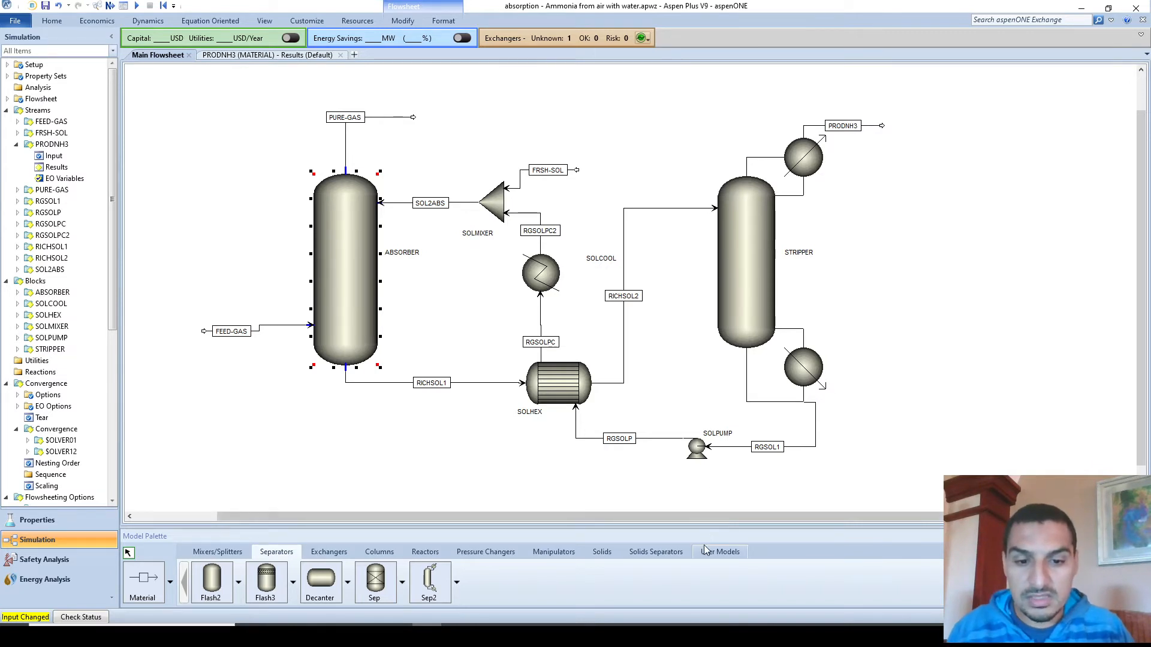
left_click(656, 552)
left_click(567, 552)
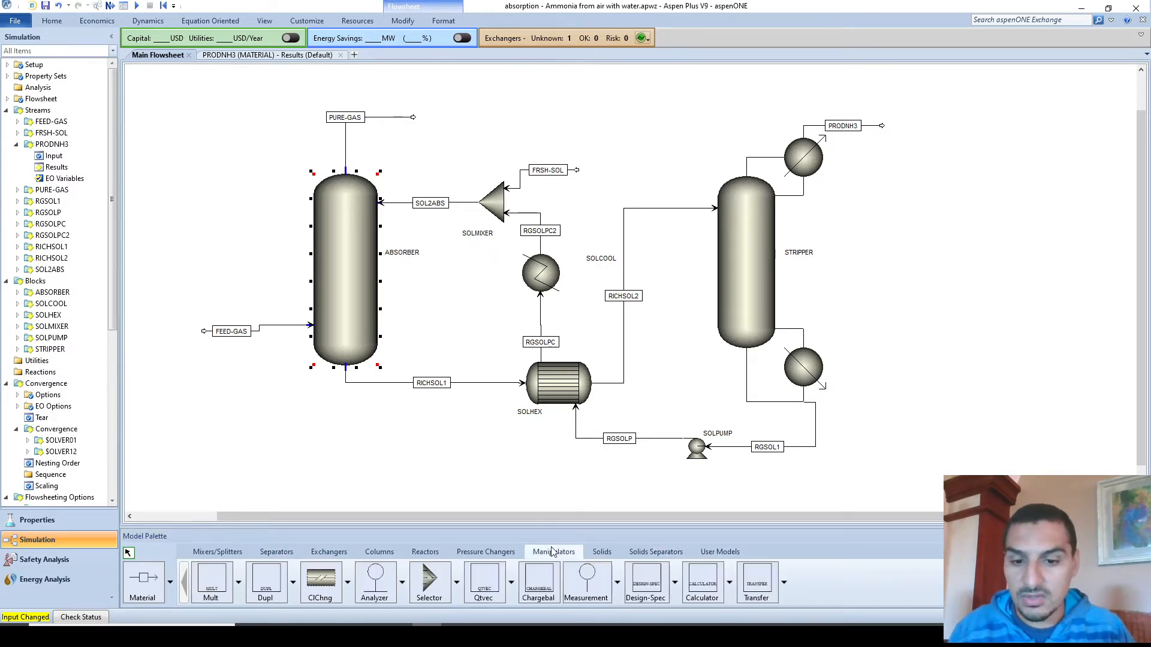
left_click(472, 553)
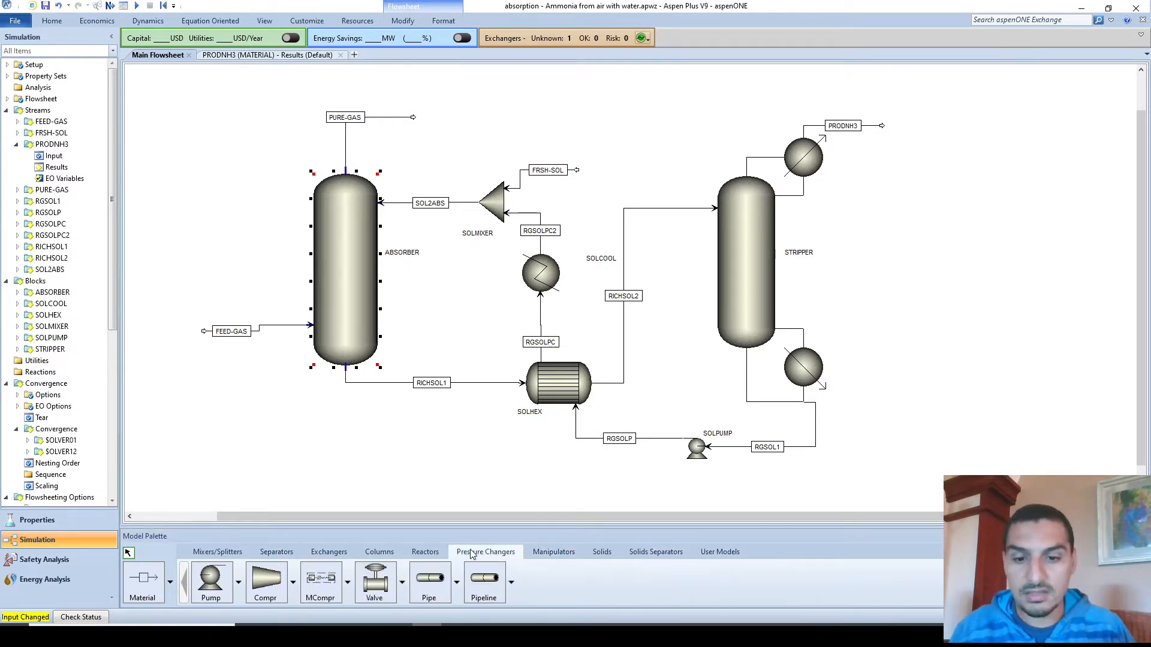
left_click(428, 555)
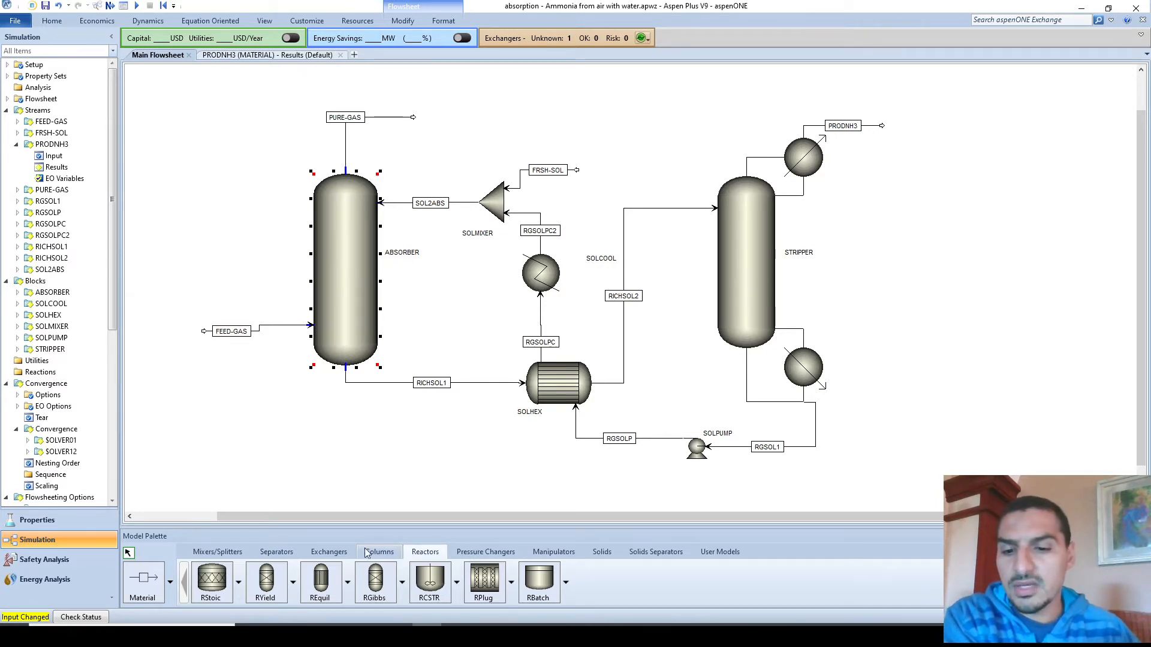
left_click(269, 555)
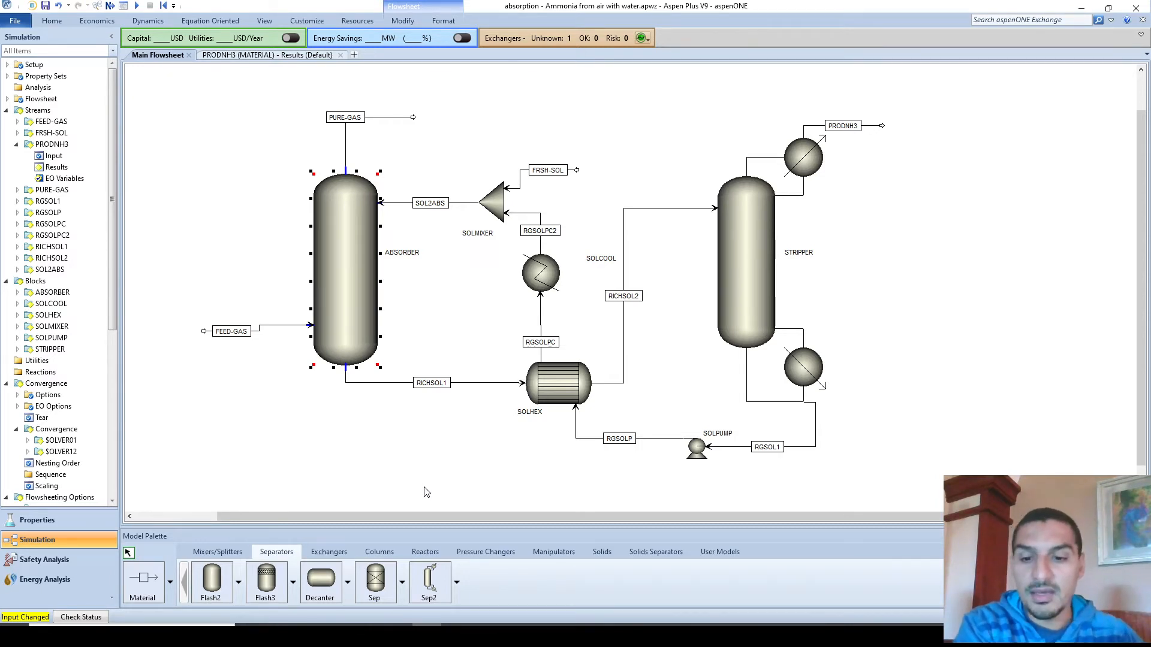
left_click(377, 581)
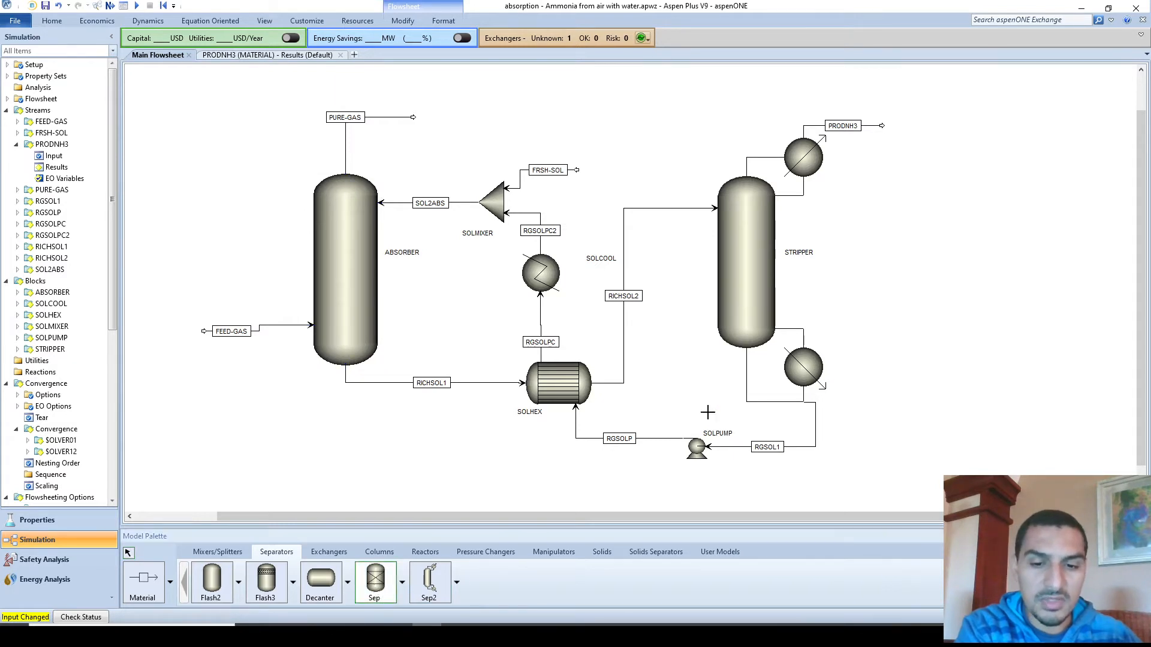
- Place Sep block B8 right of the stripper and view the PRODNH3 stream results
left_click(964, 206)
right_click(1000, 199)
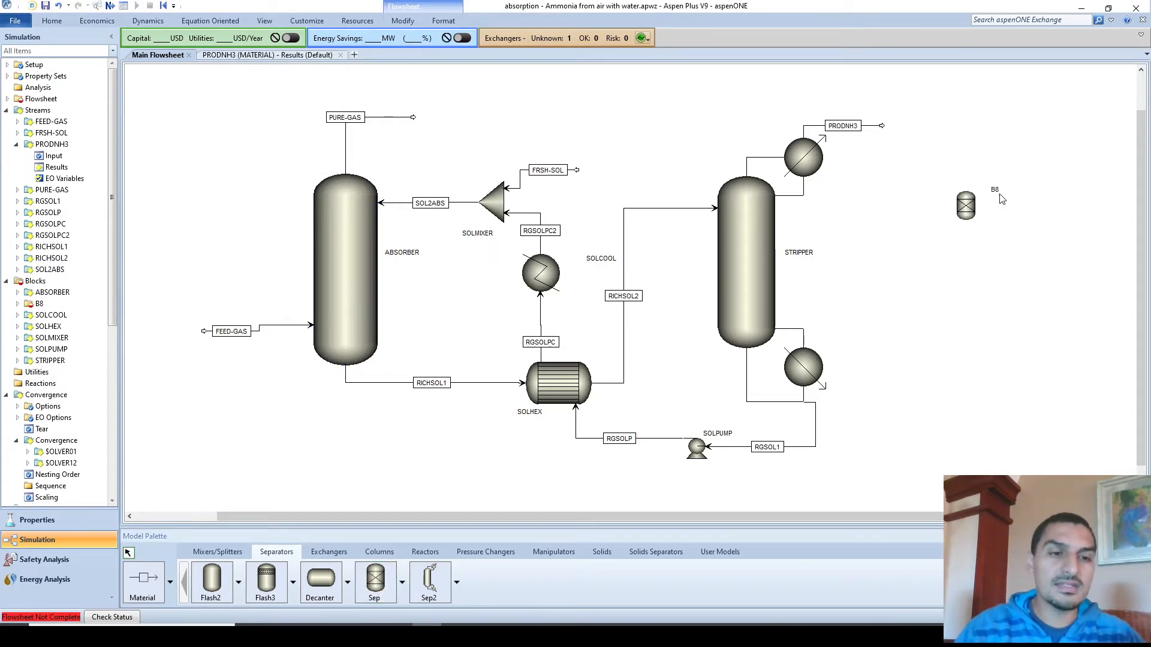
left_click(872, 126)
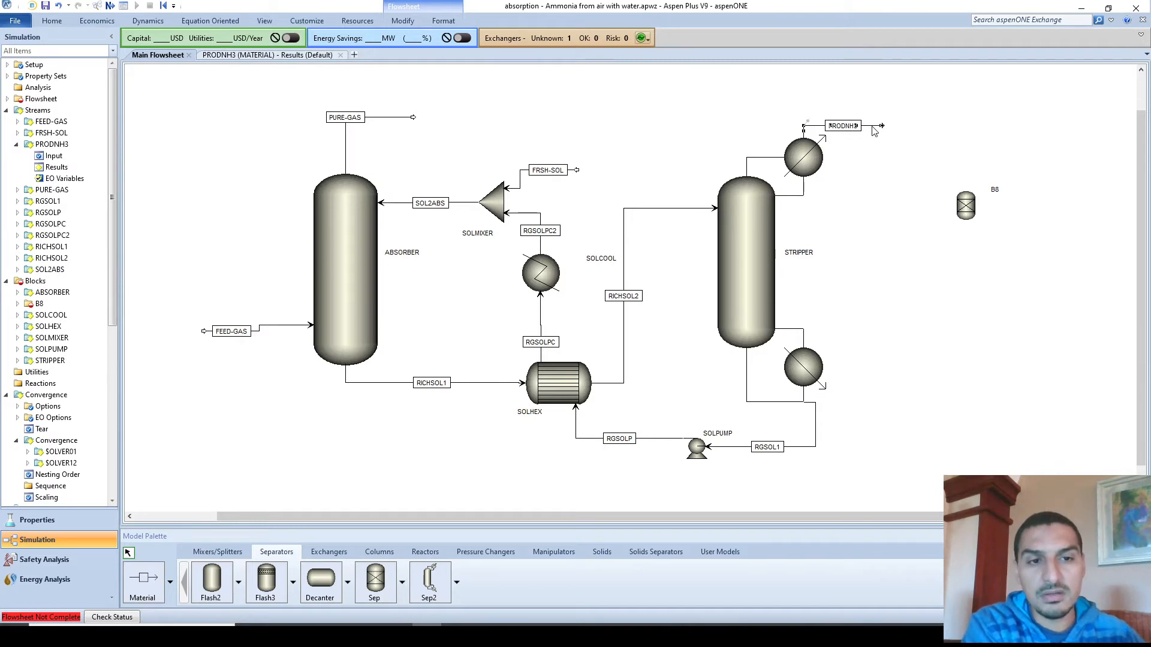
right_click(873, 130)
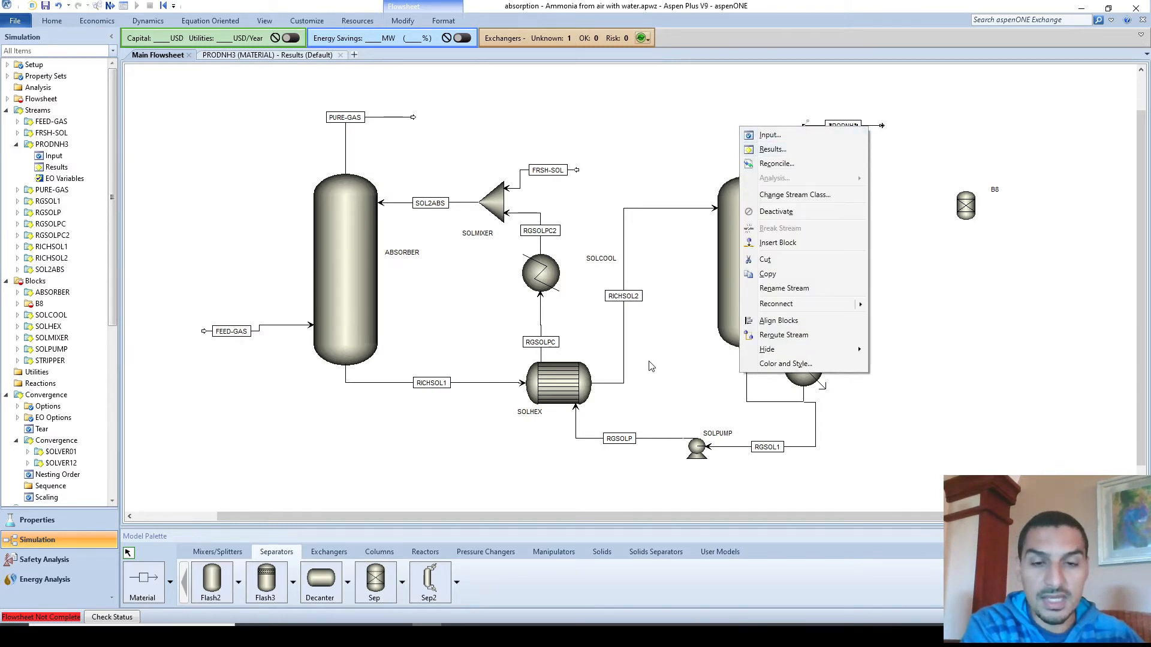
left_click(802, 147)
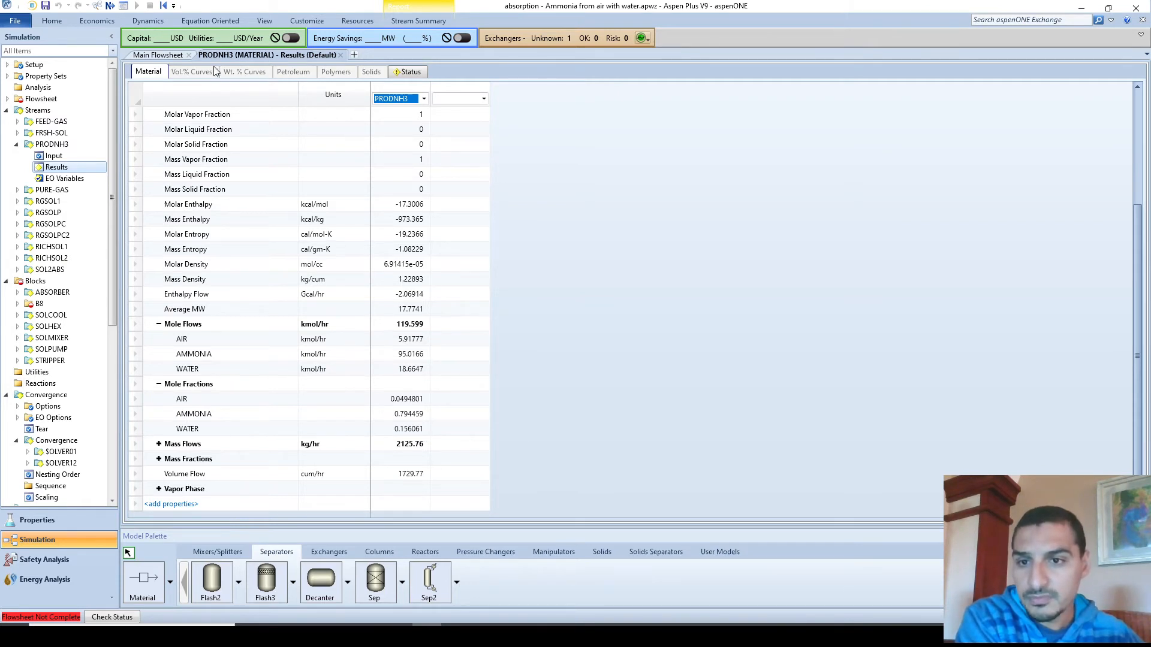
- Switch back to the Main Flowsheet diagram
left_click(174, 57)
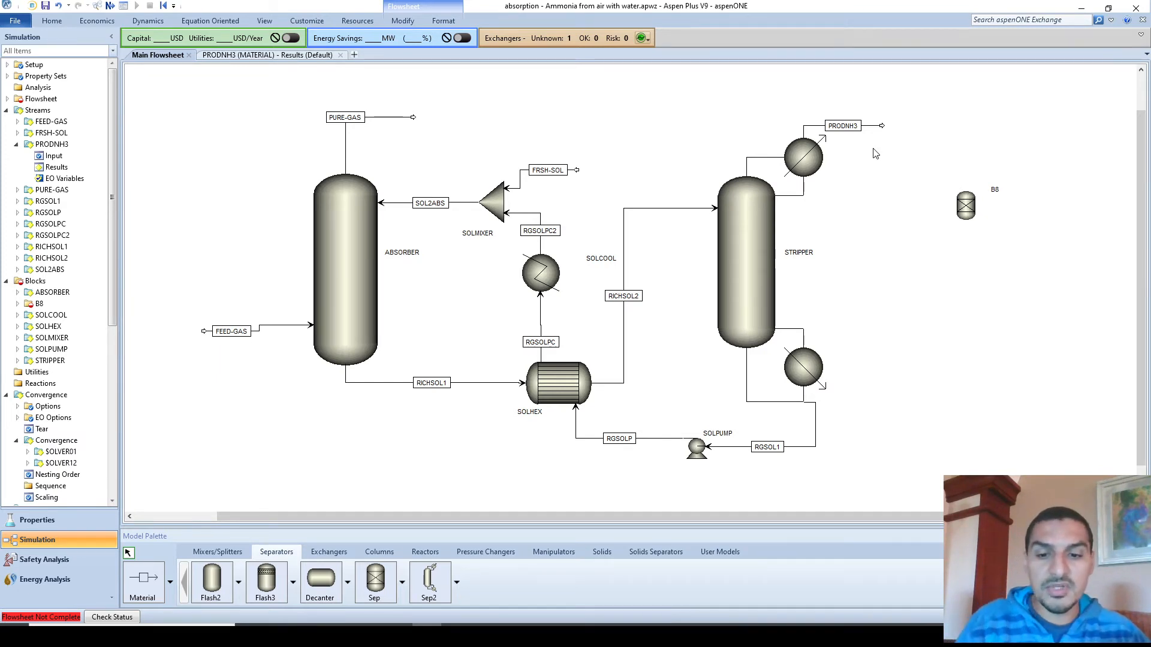
- Enlarge the B8 block and rename it NH3PURIF
left_click(965, 199)
left_click(955, 189)
left_click(961, 197)
left_click_drag(954, 189, 943, 178)
left_click(1034, 173)
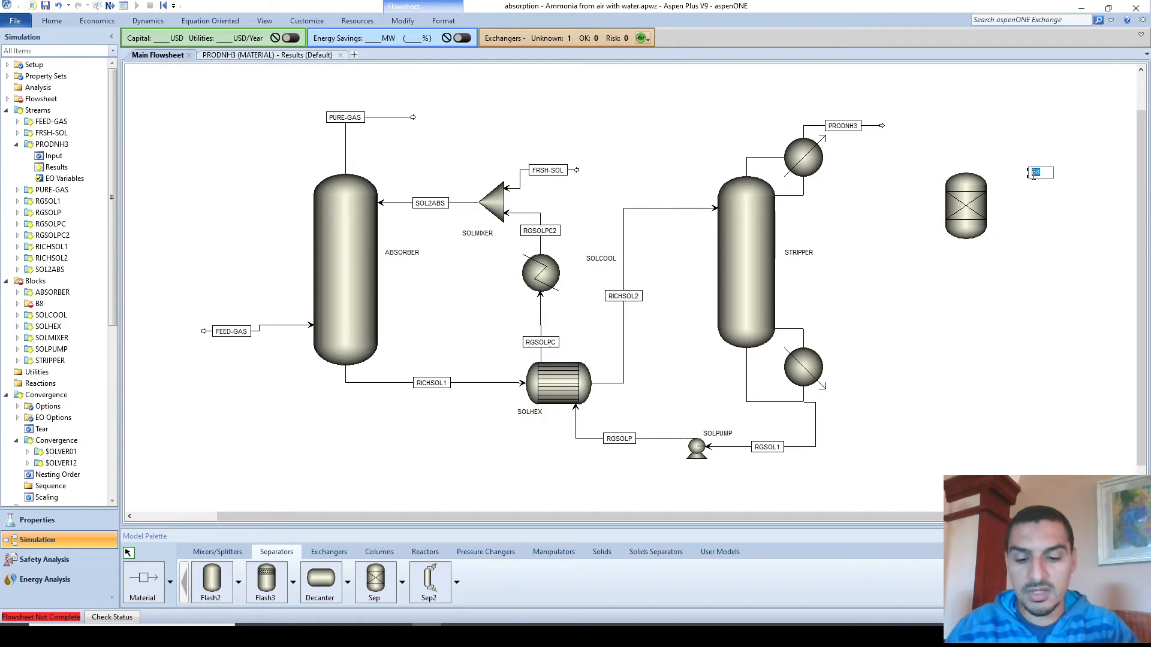
type("AM")
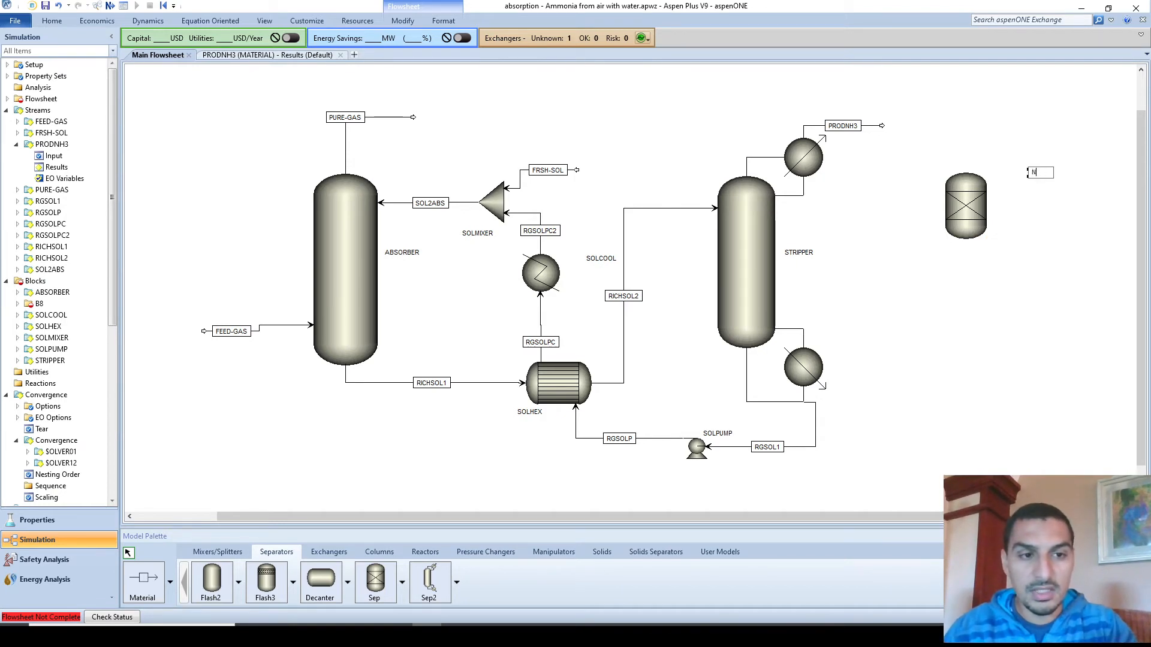
type("3PUR")
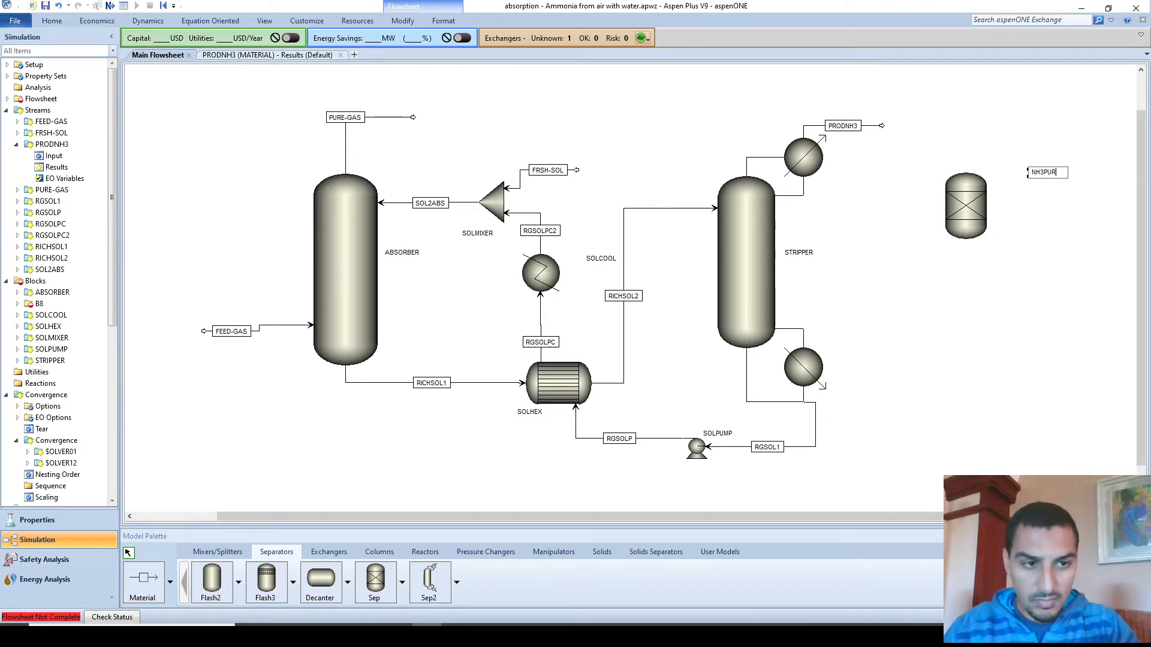
type("IF")
key("Return")
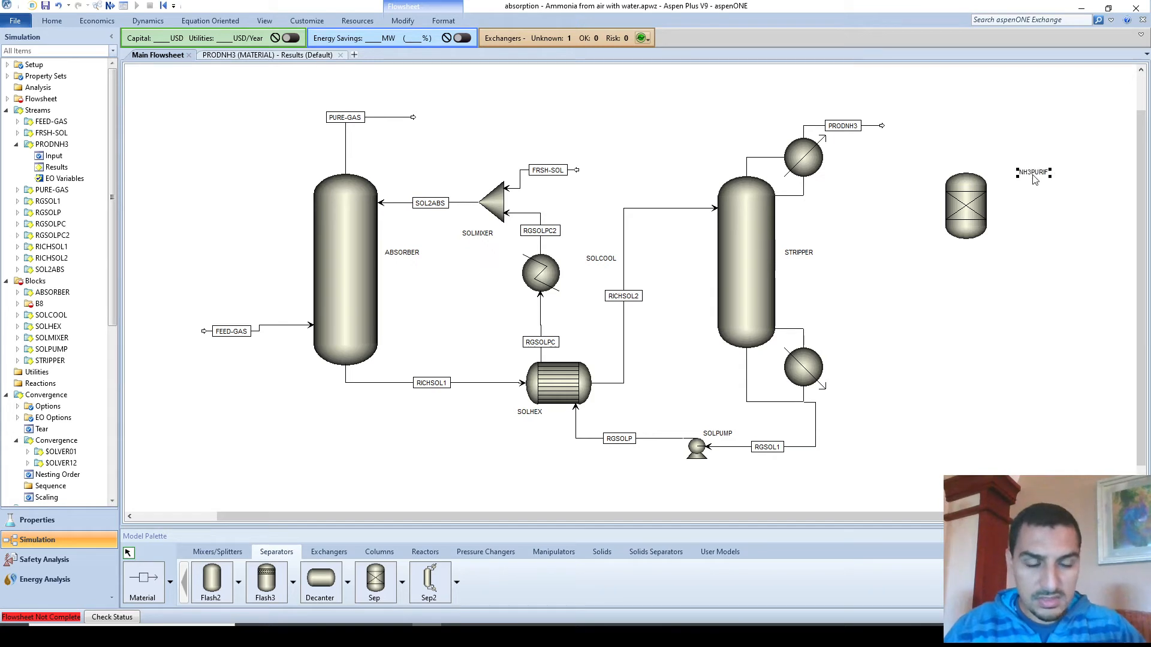
- Reconnect the PRODNH3 stream end to NH3PURIF's feed port
left_click_drag(881, 128, 939, 207)
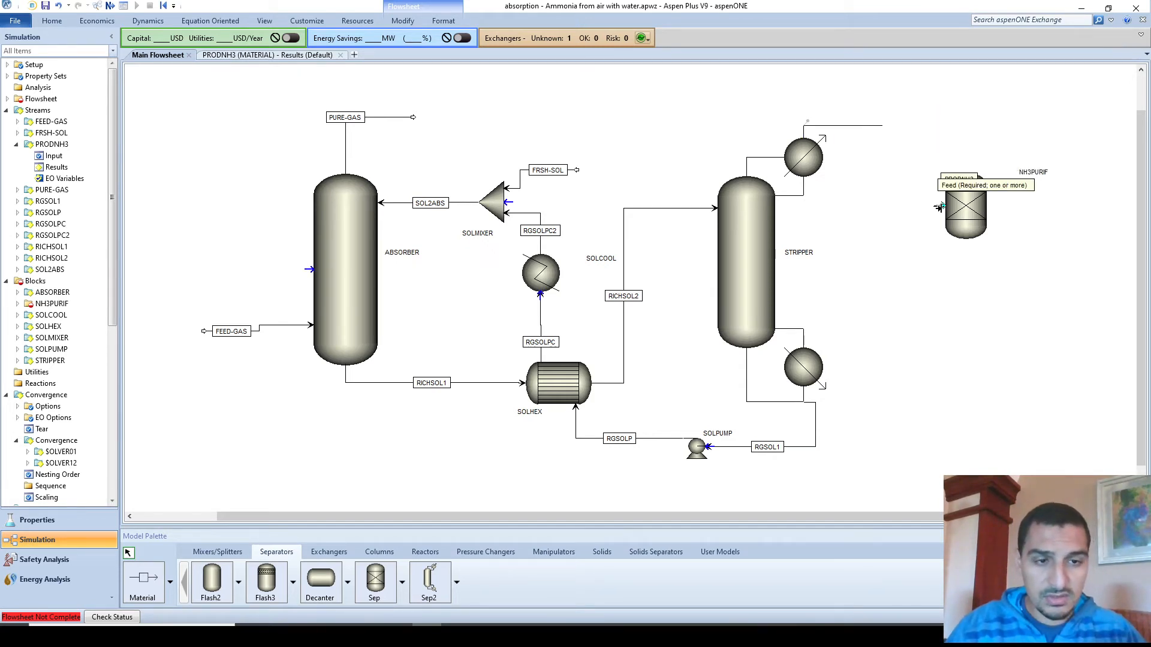
left_click_drag(939, 206, 939, 206)
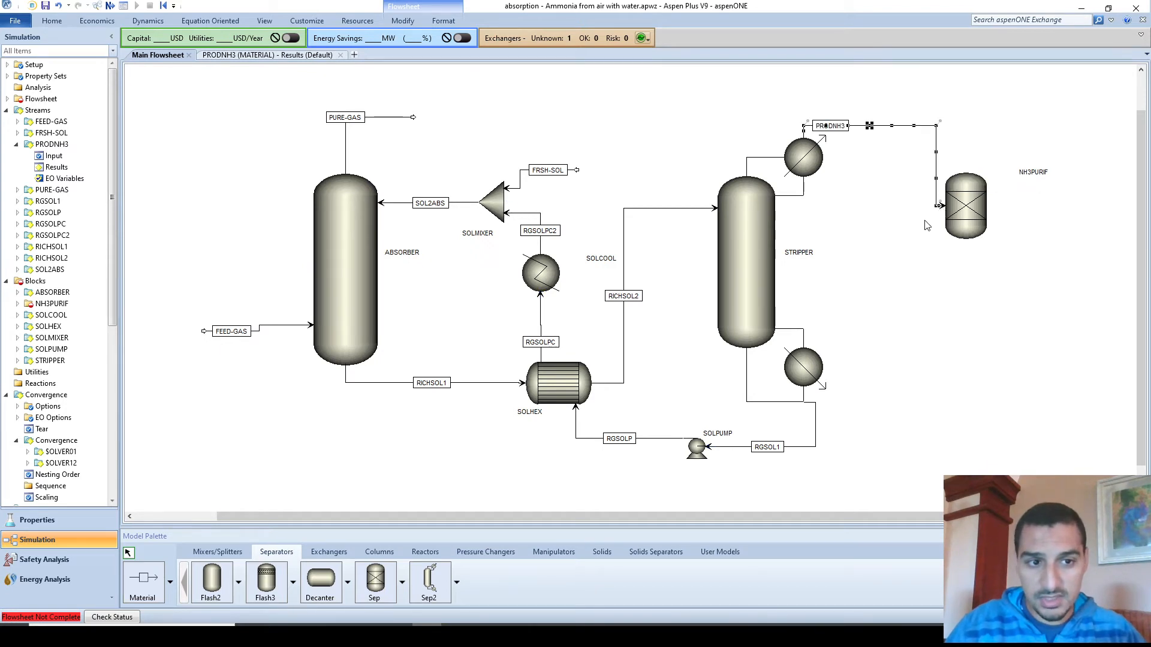
left_click(881, 258)
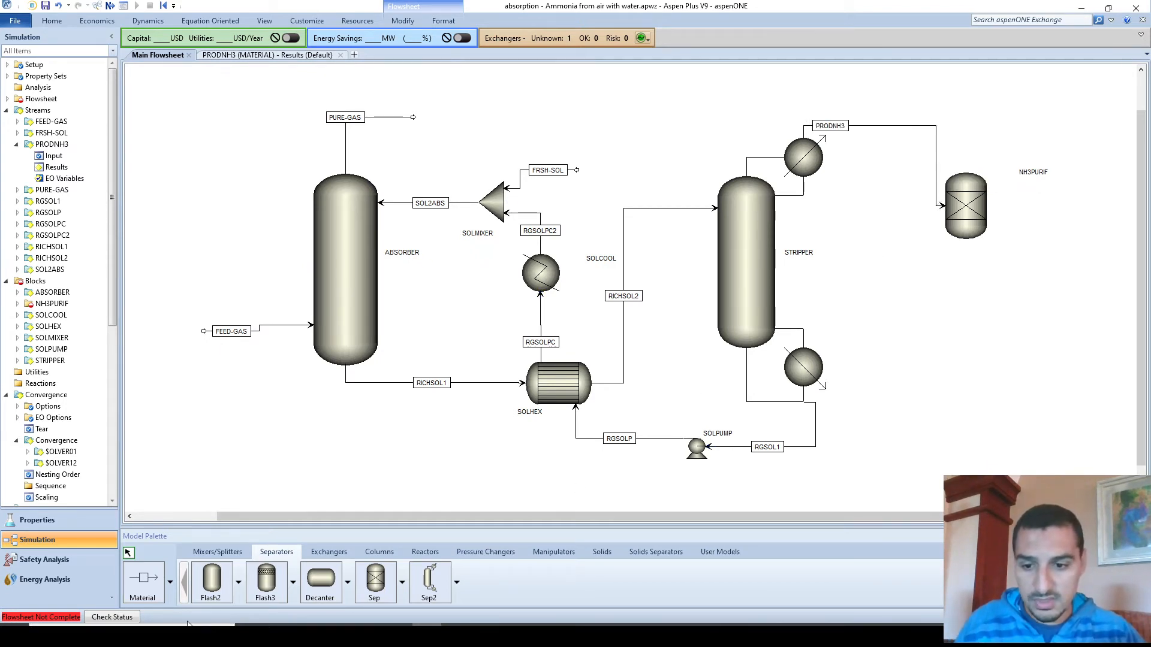
left_click(143, 579)
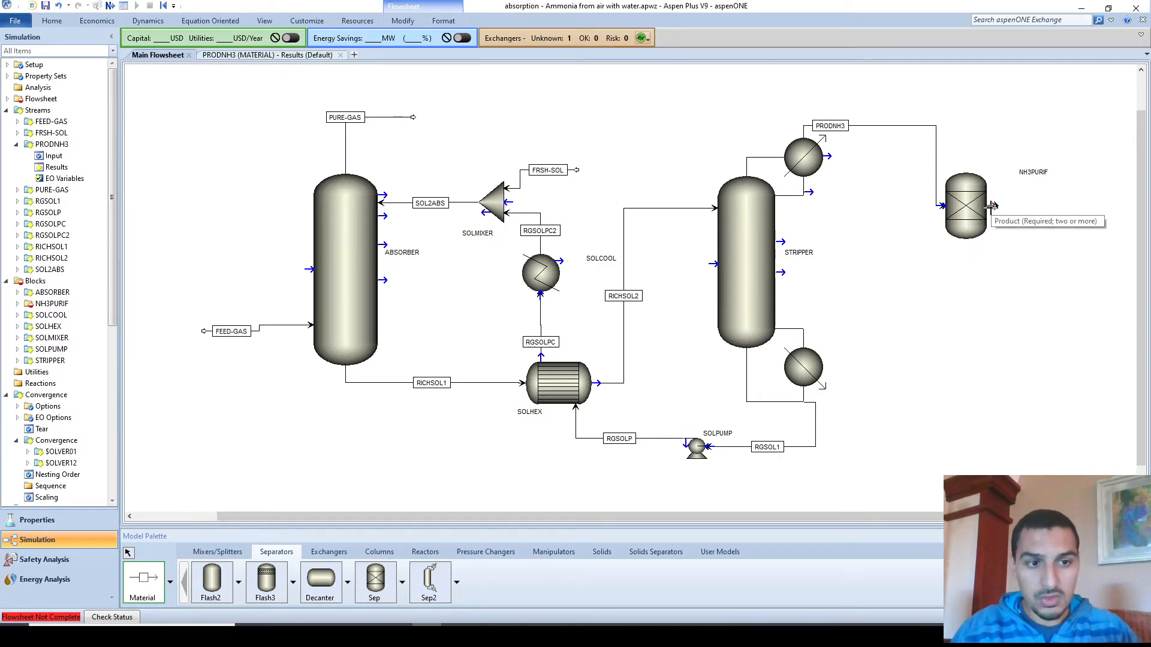
- Draw two product streams from NH3PURIF, one leaving the top and one the bottom
left_click(992, 205)
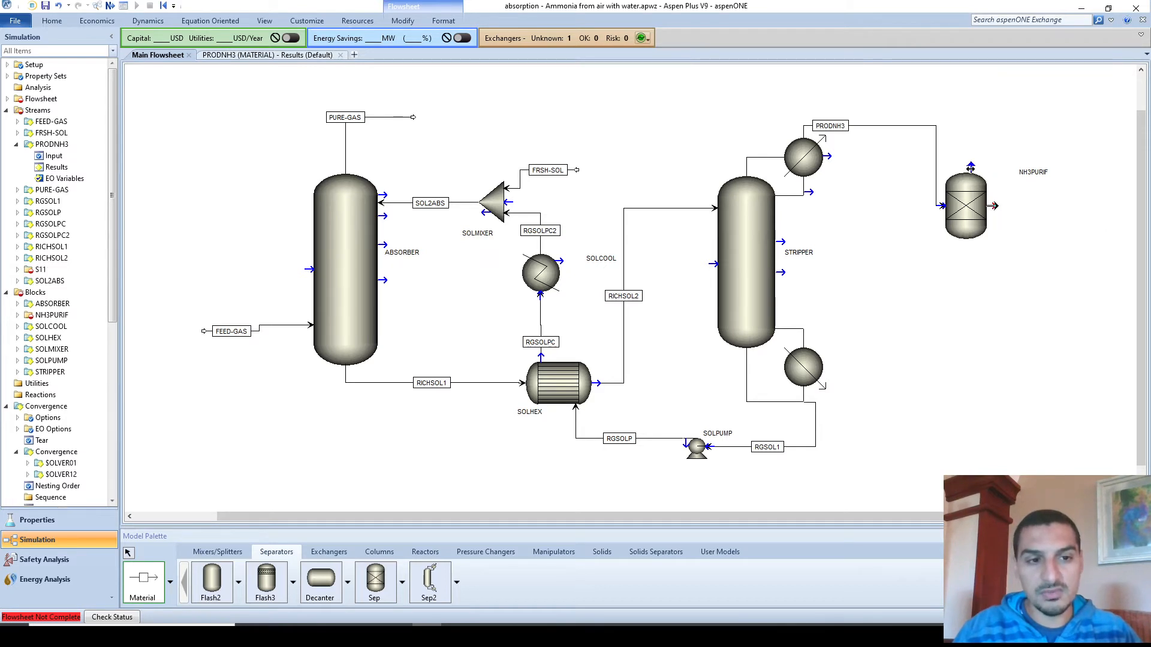
left_click(1021, 123)
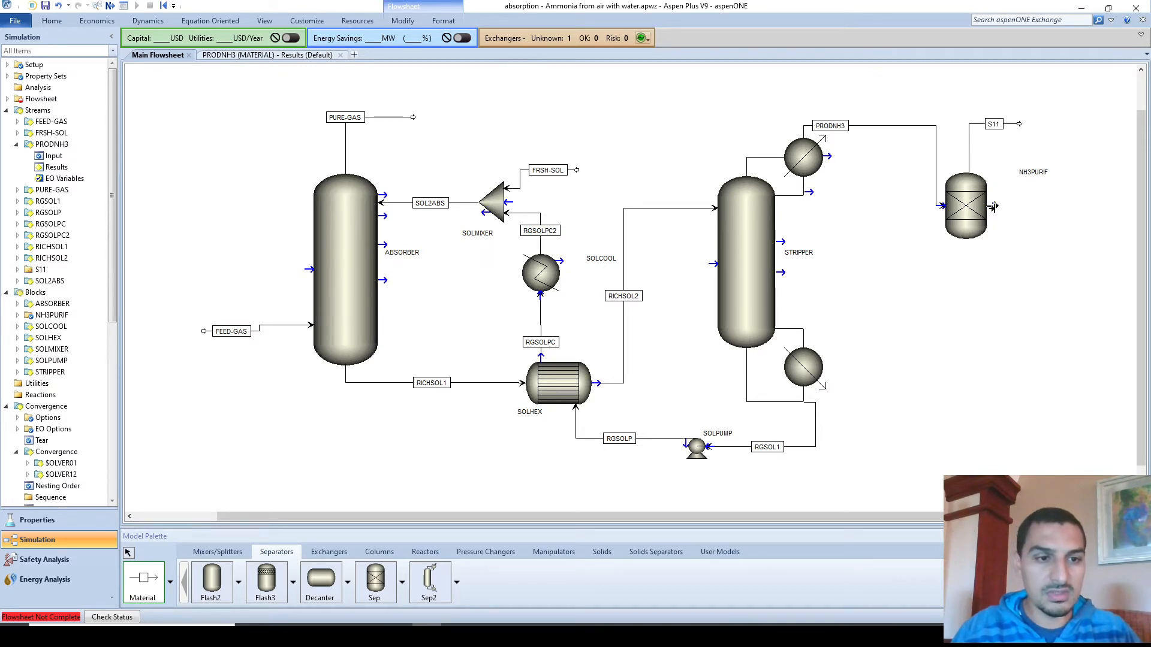
left_click(993, 207)
left_click(1061, 284)
key("Escape")
- Rename the top outlet to PURENH3 and the bottom outlet S12 to AIRANDW
double_click(994, 124)
type("AMMPURE")
key("BackSpace")
key("BackSpace")
key("BackSpace")
key("BackSpace")
key("BackSpace")
key("BackSpace")
type("PUREAM")
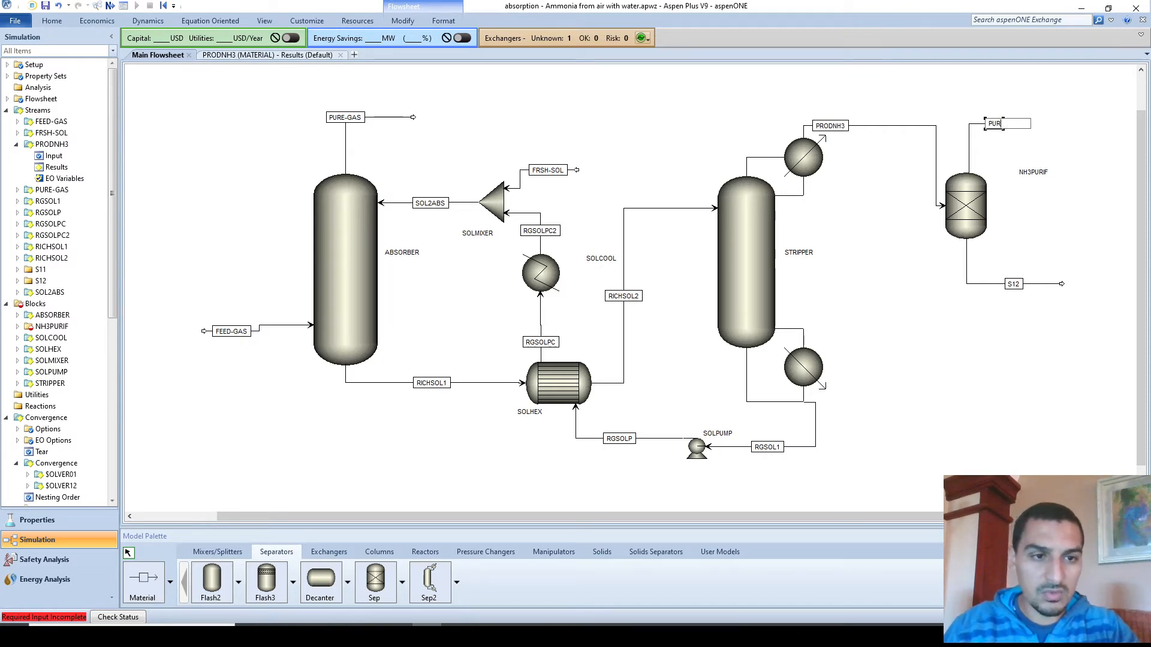
key("BackSpace")
key("BackSpace")
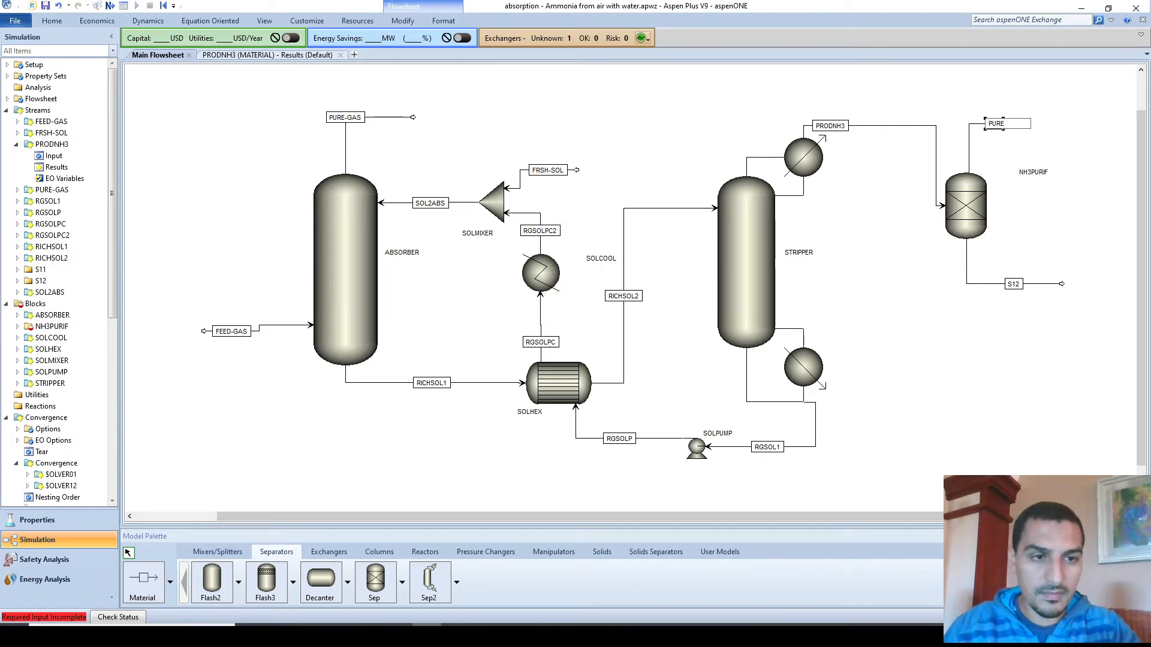
type("NH3")
key("Return")
left_click(1018, 290)
left_click(1018, 290)
type("AIRANDWA")
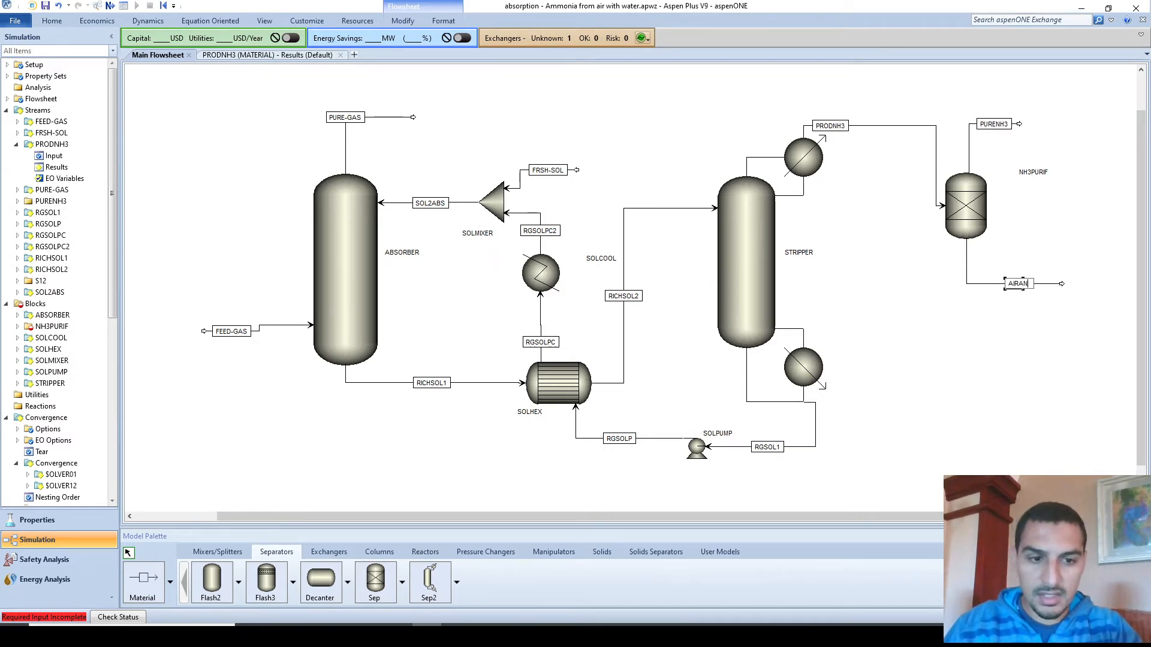
key("Return")
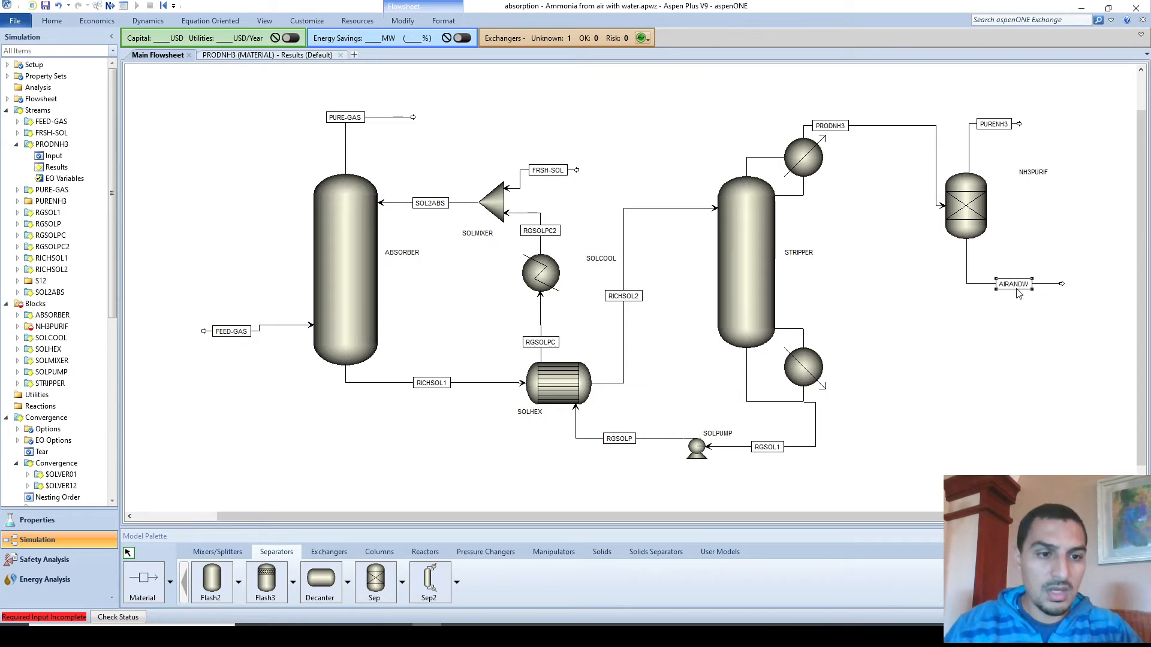
left_click(937, 174)
- Shift PRODNH3's vertical run left and open the NH3PURIF Specifications form
left_click_drag(936, 157, 904, 140)
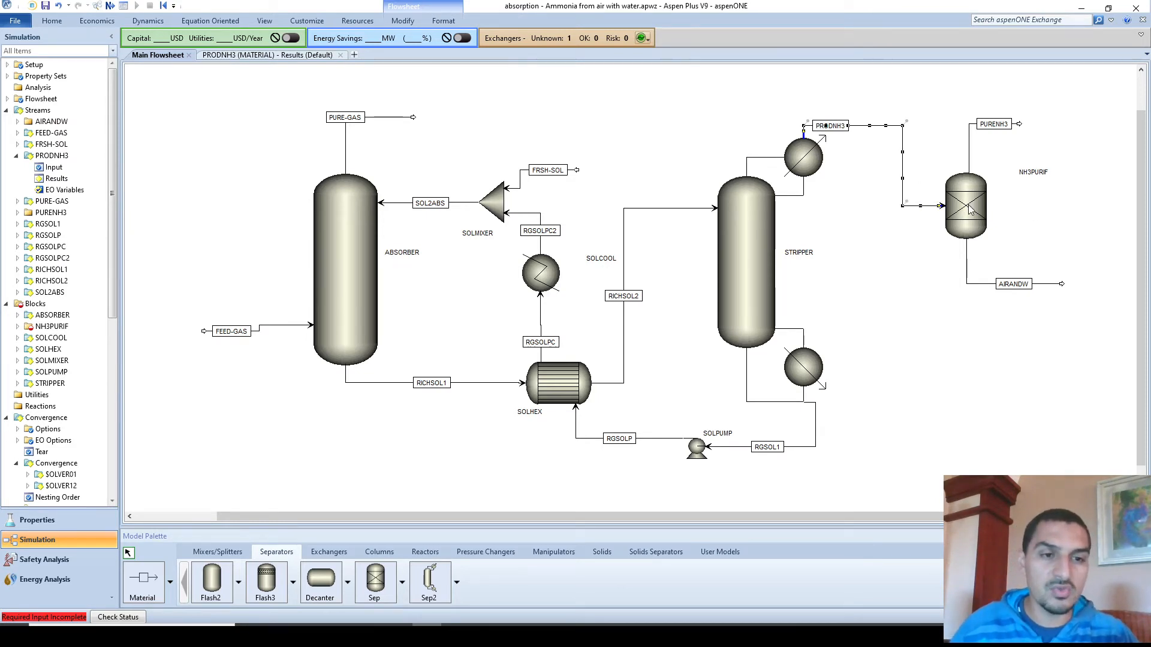
left_click(848, 292)
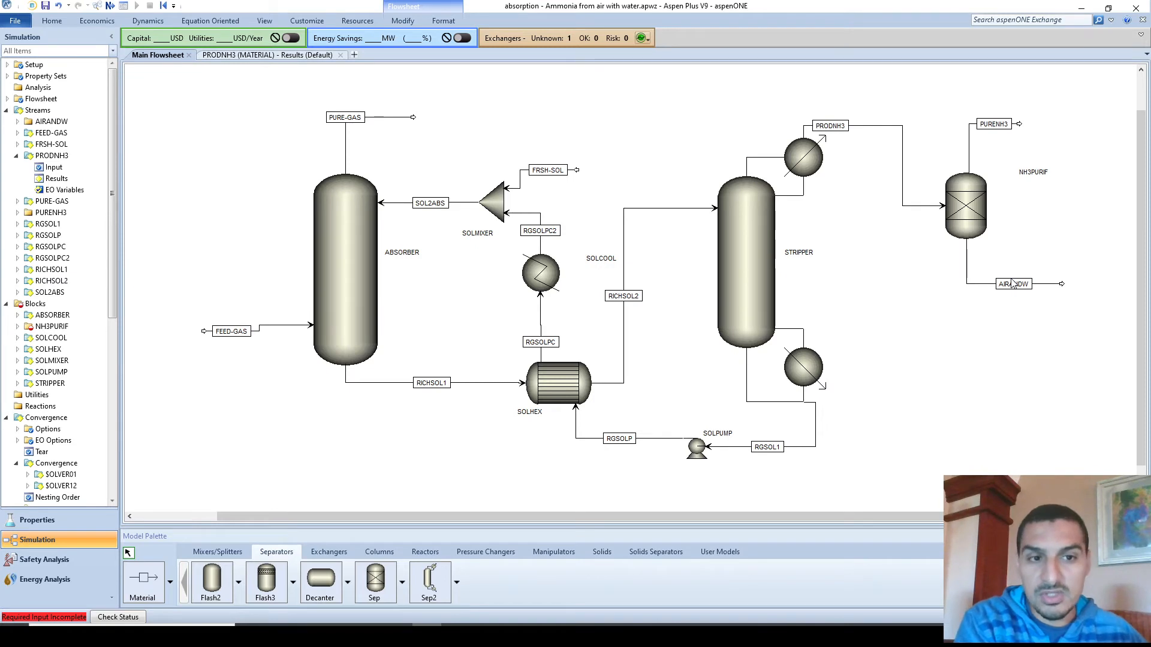
double_click(965, 204)
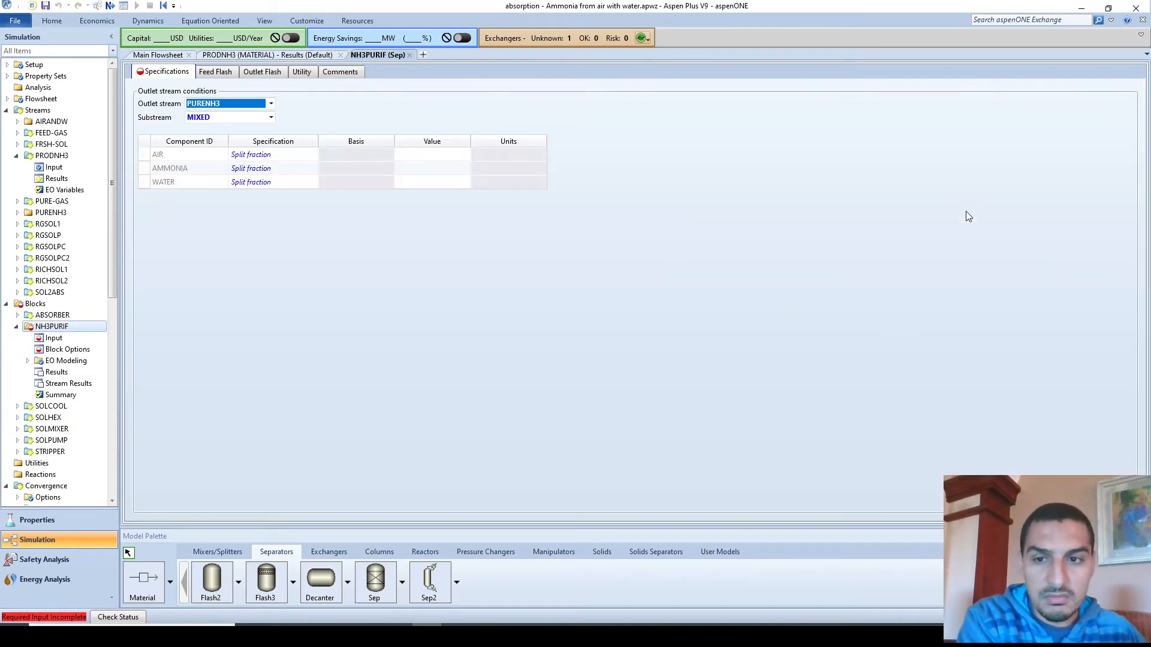
- Keep PURENH3 as the specified outlet with Split fraction as the specification type
left_click(239, 106)
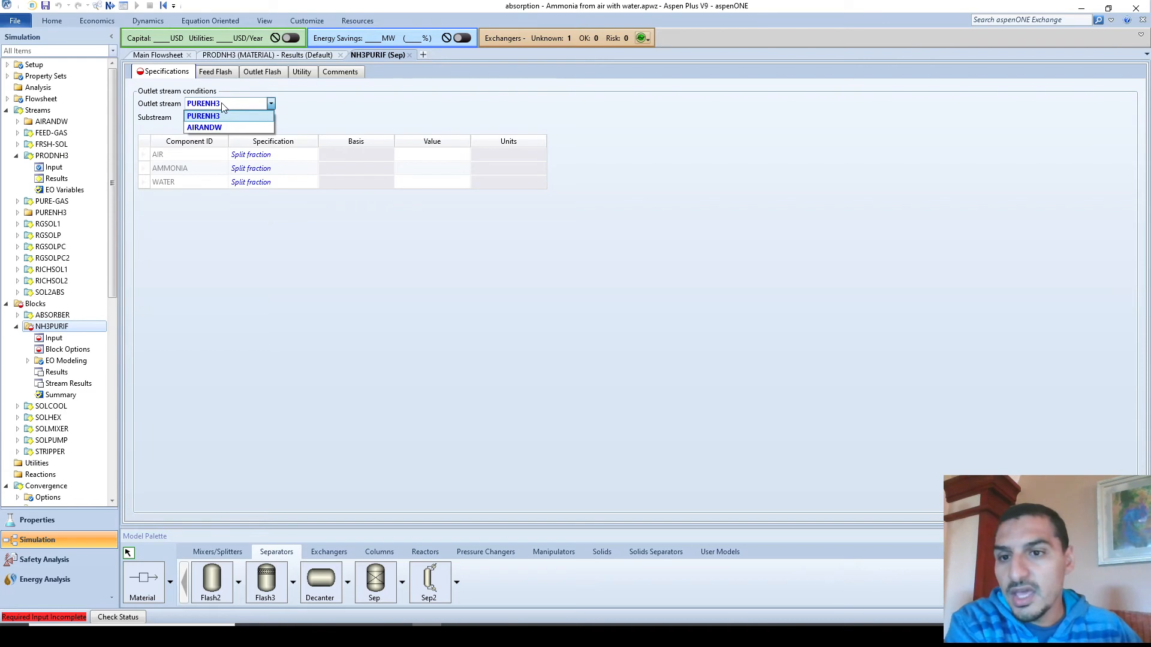
left_click(221, 105)
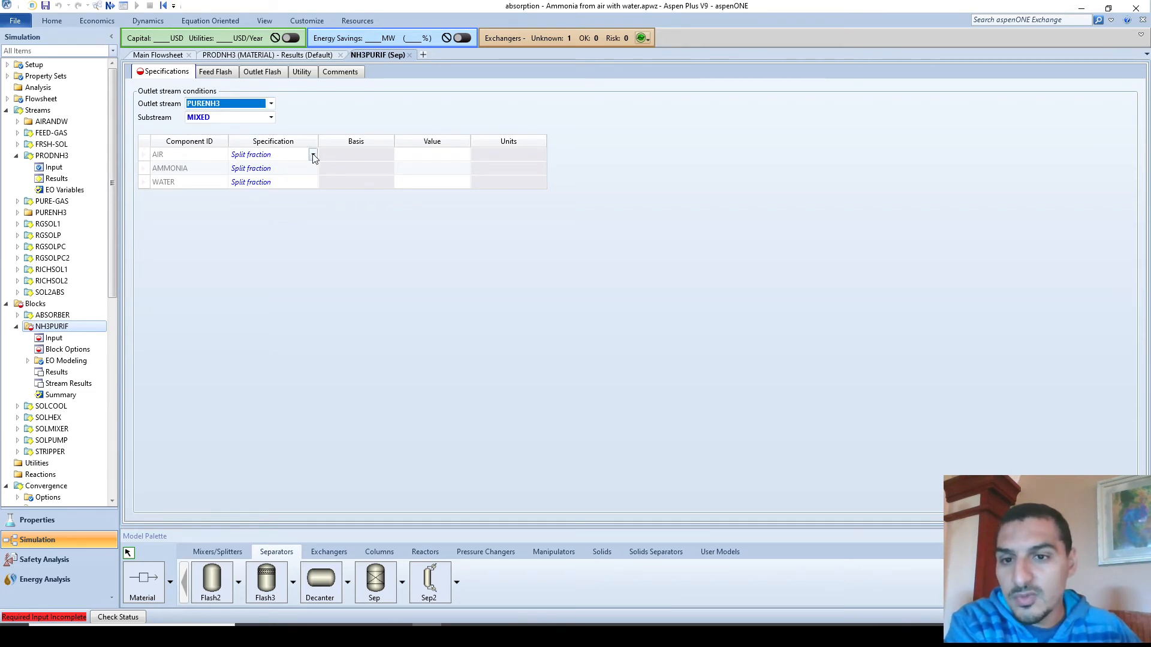
left_click(312, 155)
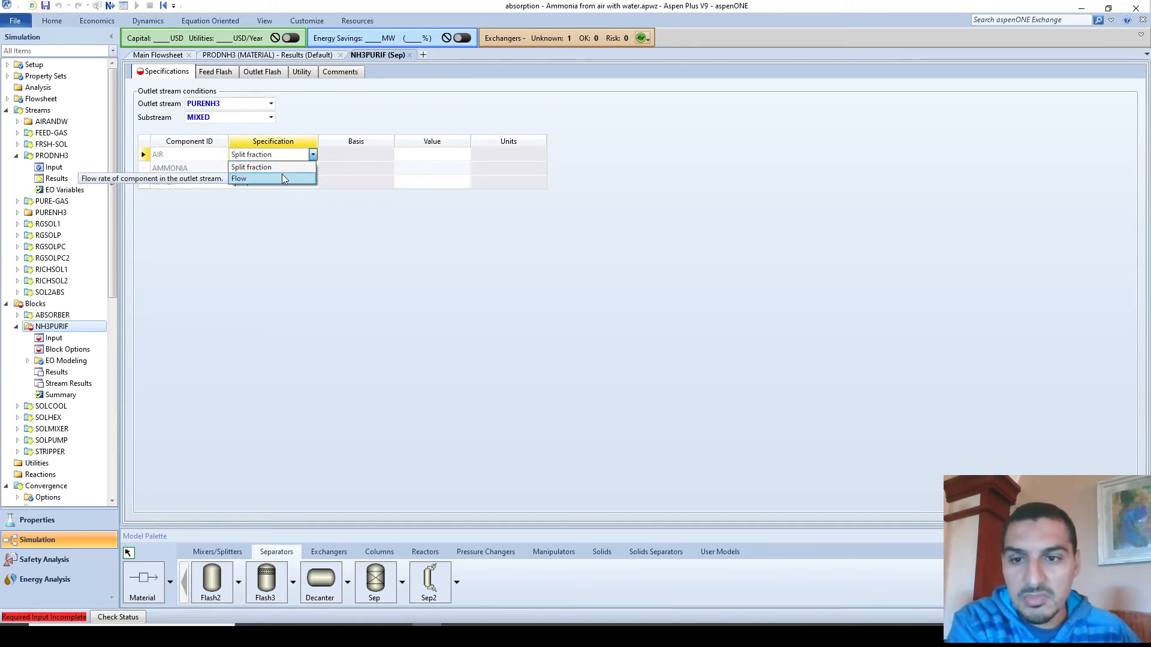
left_click(272, 167)
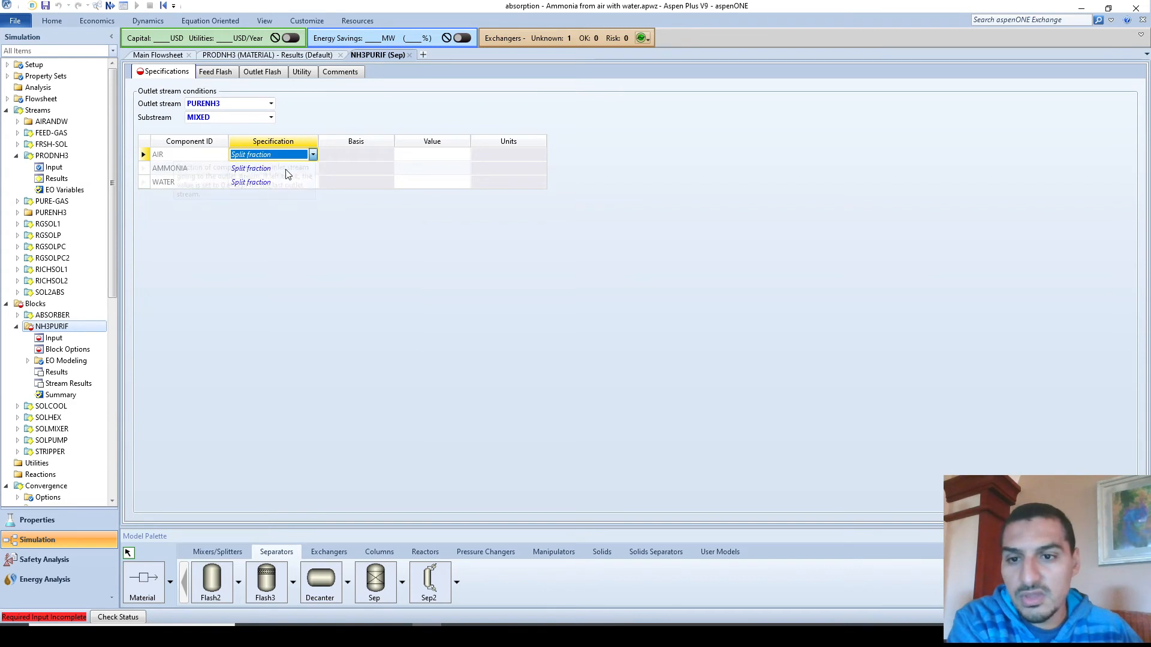
left_click(377, 221)
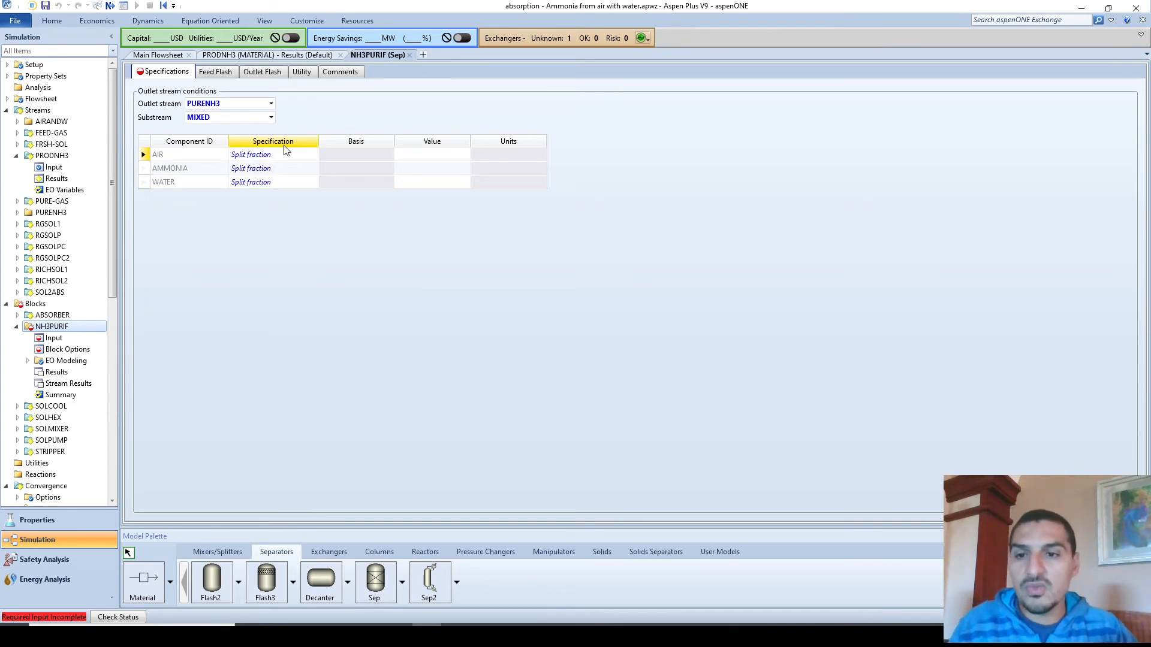
- Enter split fractions AMMONIA 0.98, AIR 0.01, WATER 0.01 and run the simulation
left_click(416, 173)
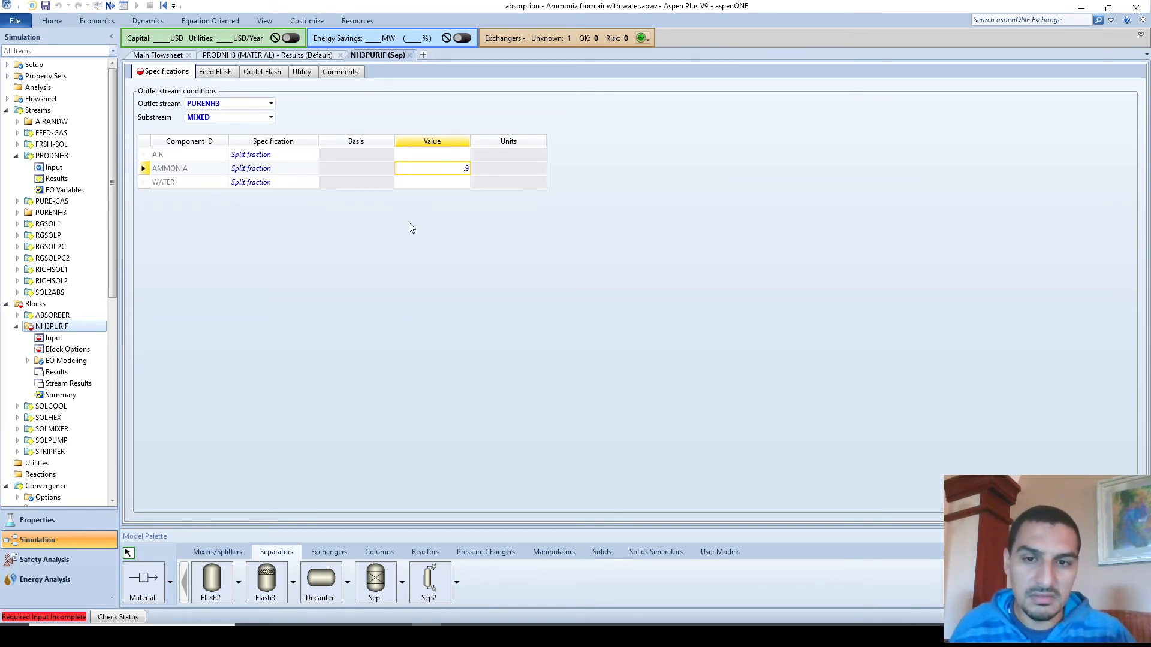
type("8")
key("Return")
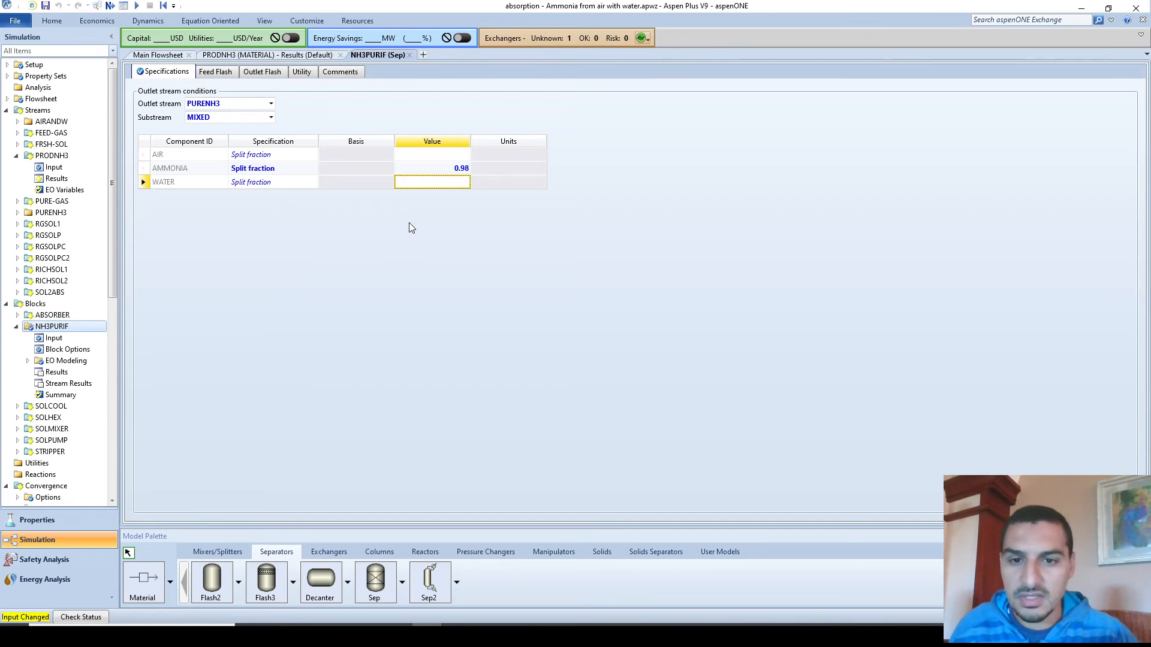
left_click(416, 157)
type(".01")
key("Return")
type(".01")
key("Return")
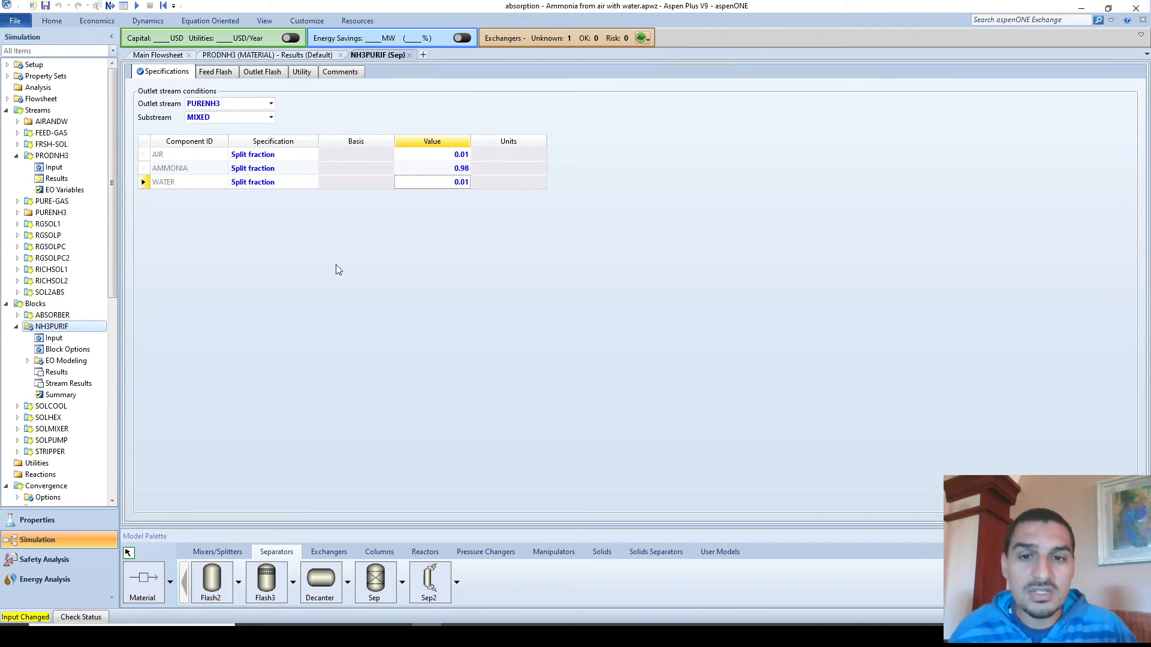
left_click(137, 6)
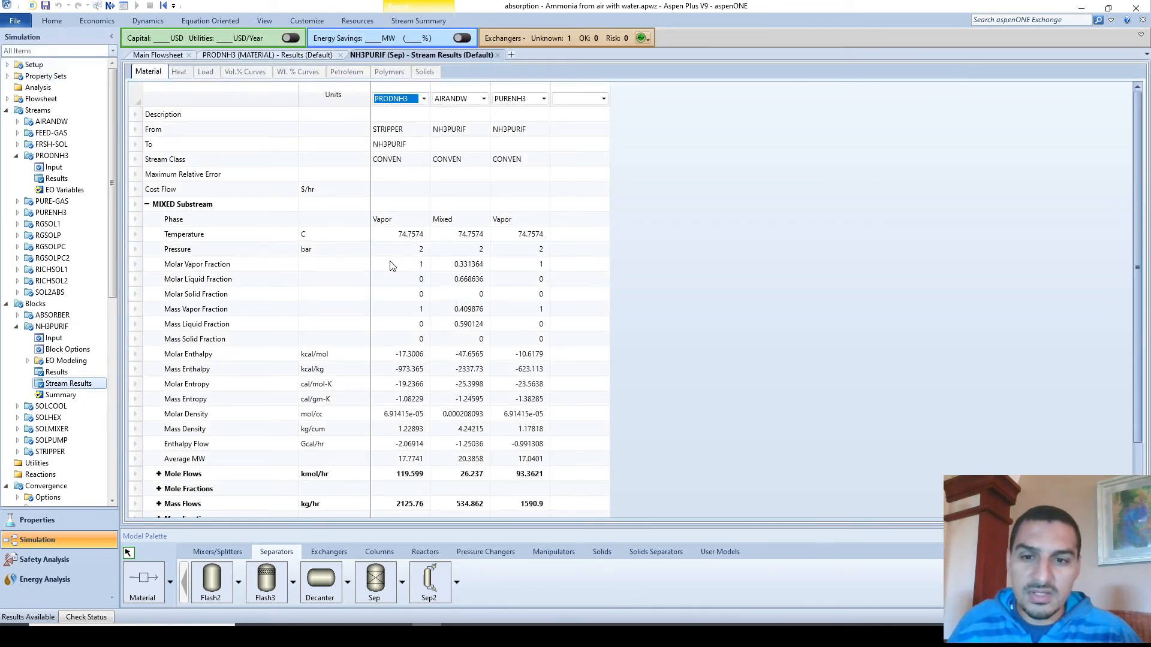
- Compare ammonia, air and water mole flows and fractions across PRODNH3, PURENH3 and AIRANDW, then close results
left_click(159, 399)
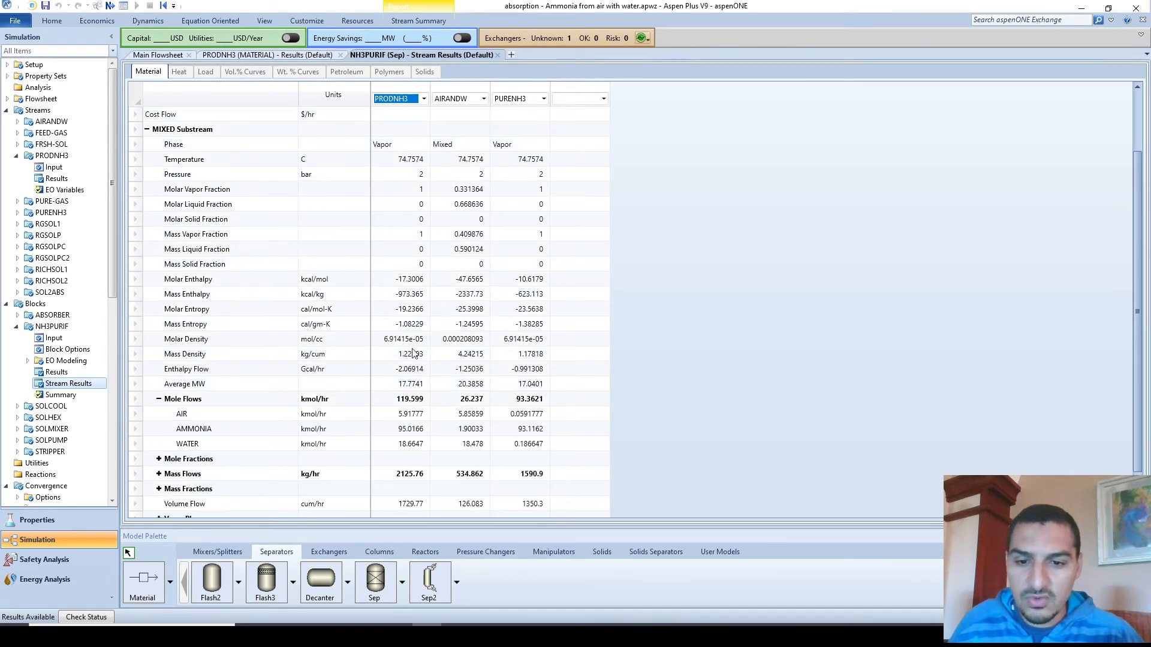
scroll(445, 357, "down", 1)
left_click(412, 384)
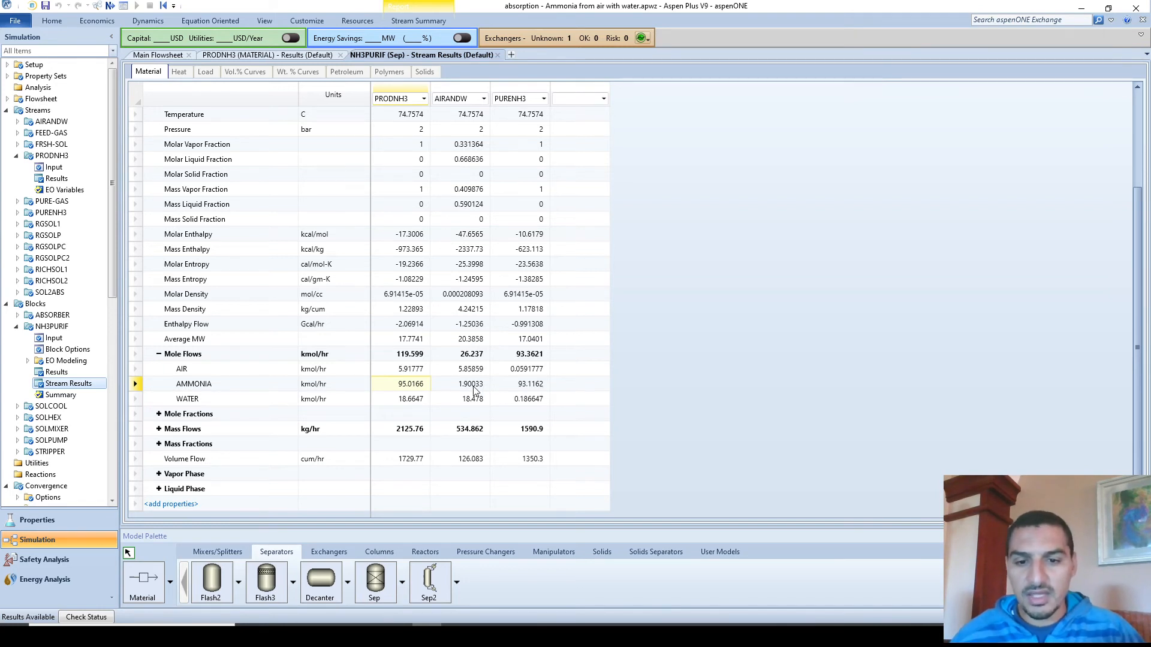
left_click(401, 371)
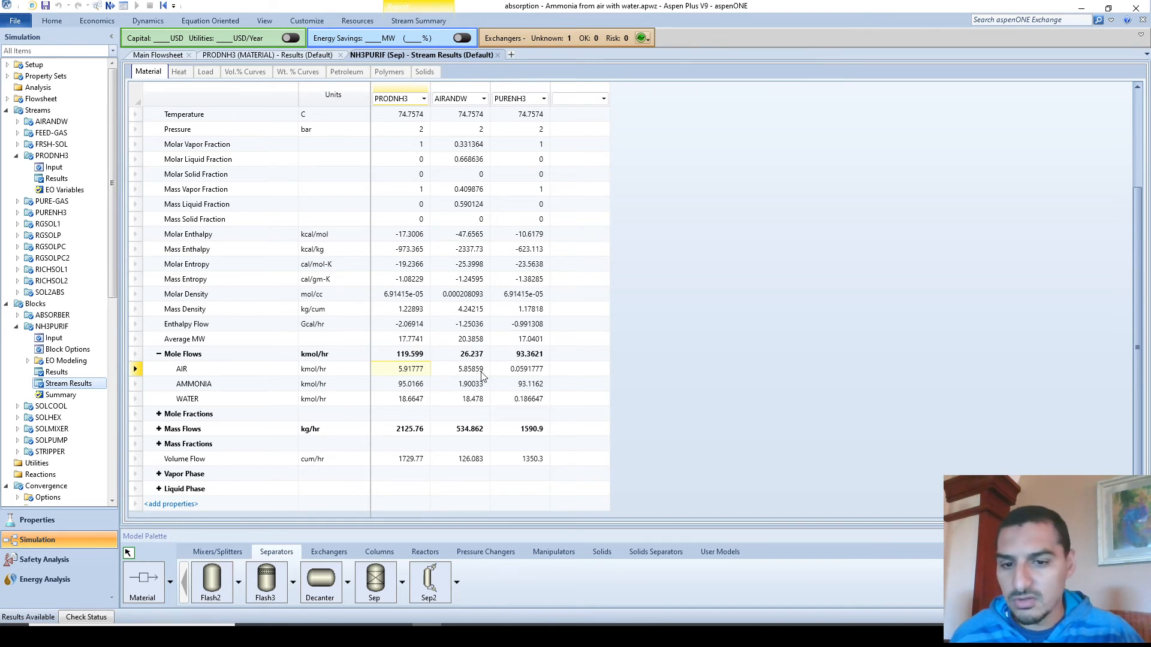
left_click(524, 376)
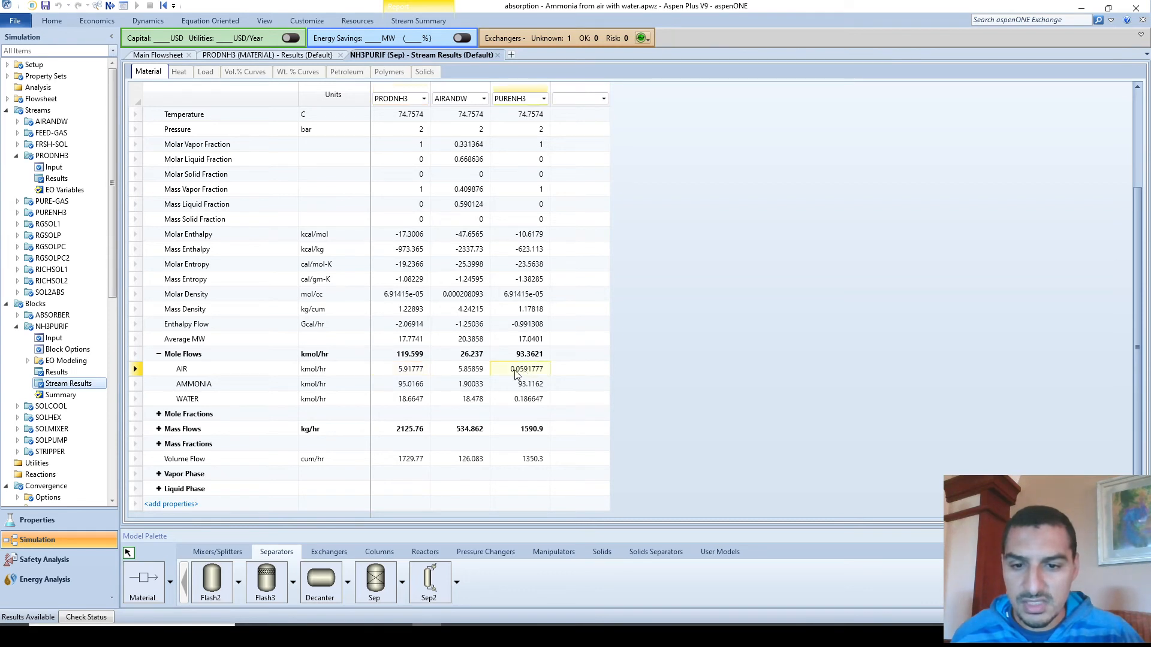
left_click(407, 401)
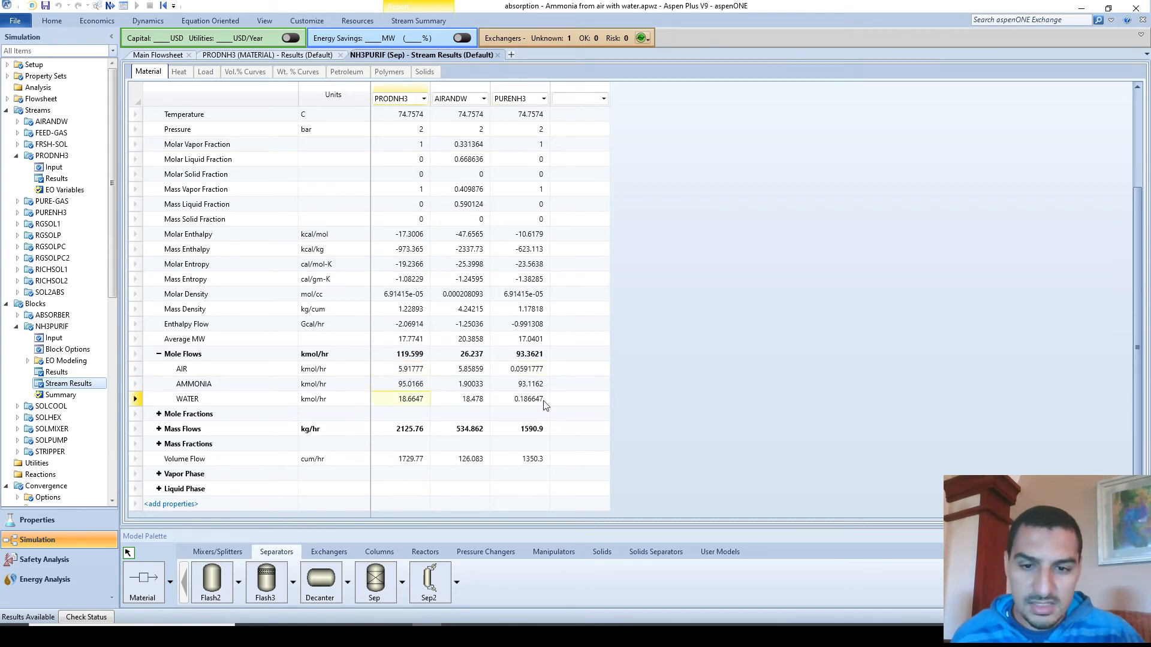
left_click(159, 414)
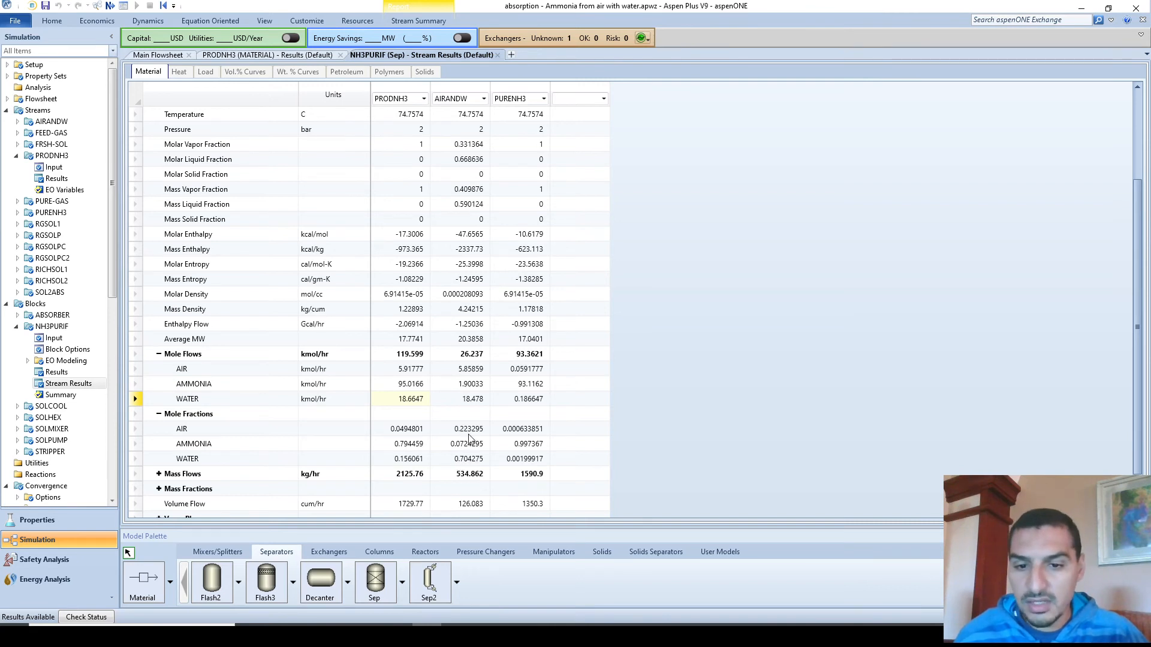
left_click(497, 54)
- Move the NH3PURIF label beside its block and rename the block NH3MEMBR
left_click(936, 313)
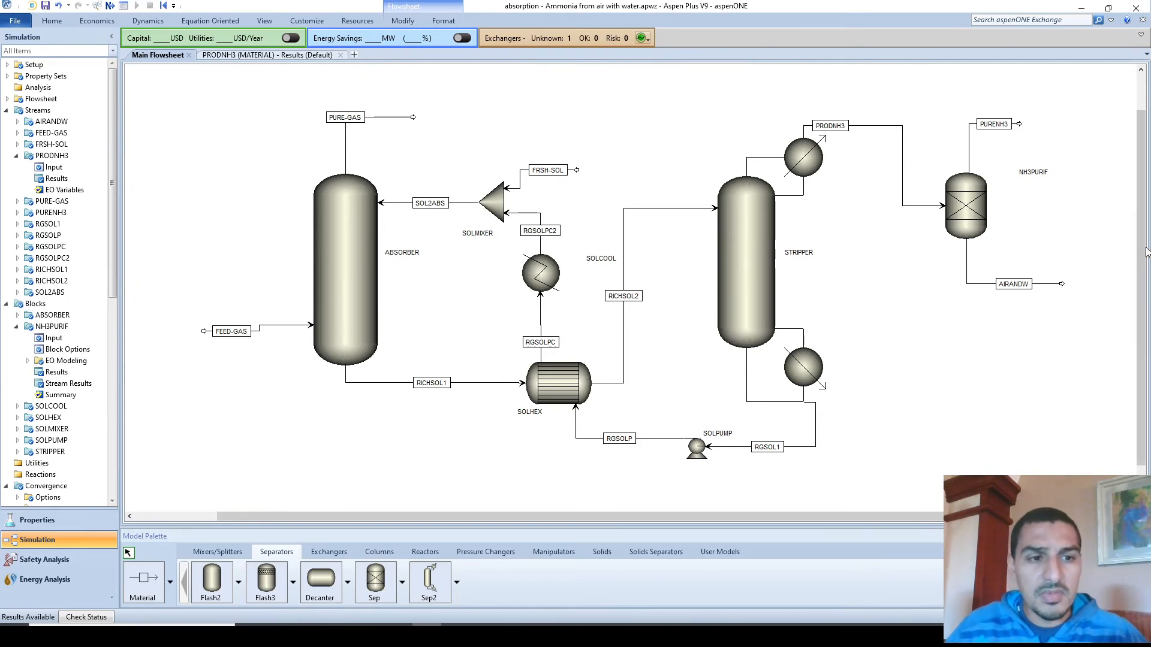
left_click(1022, 174)
left_click_drag(1022, 174, 1009, 201)
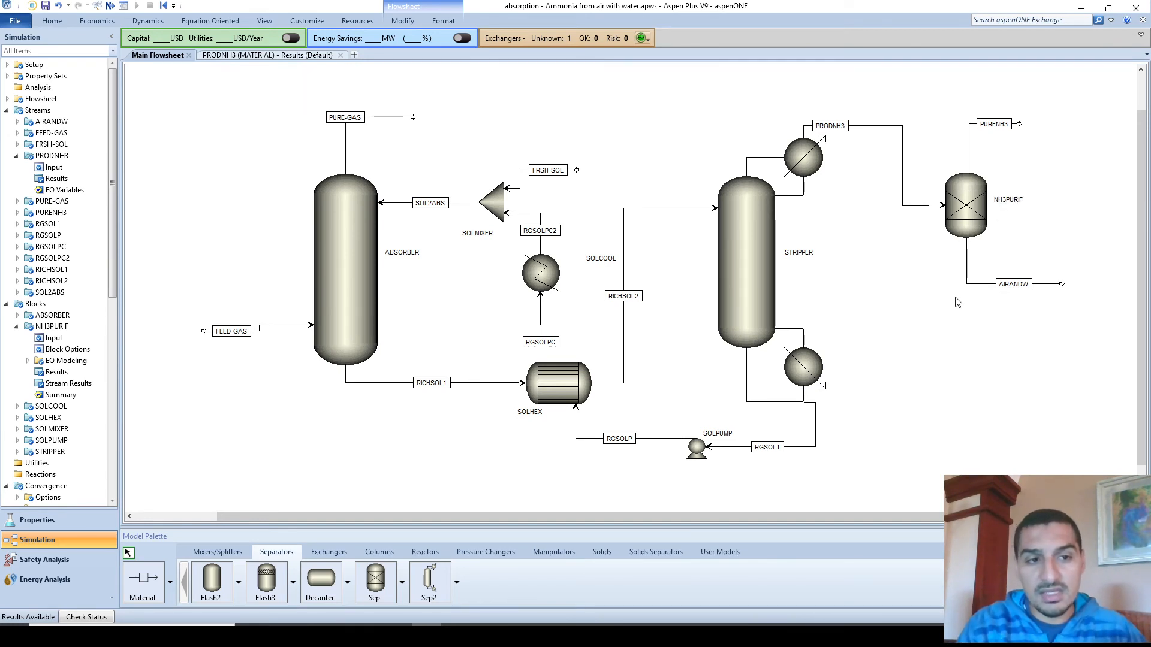
left_click(1010, 200)
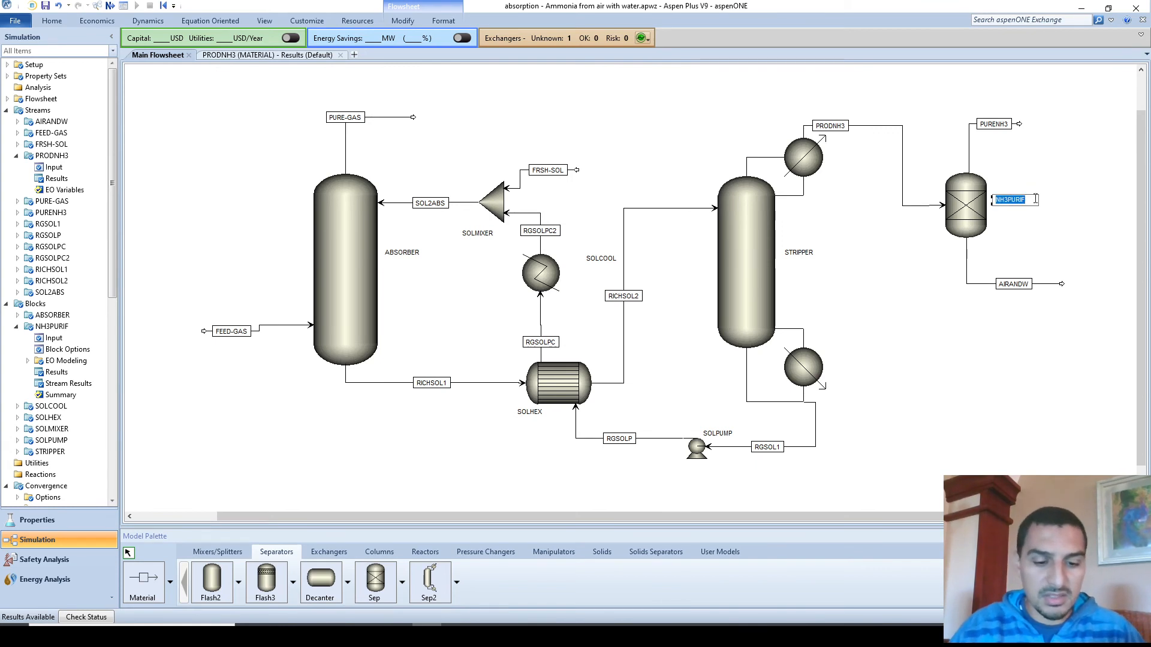
left_click(1035, 199)
key("shift+Left")
key("shift+Left")
key("shift+Left")
key("shift+Left")
key("shift+Left")
type("MEMBR")
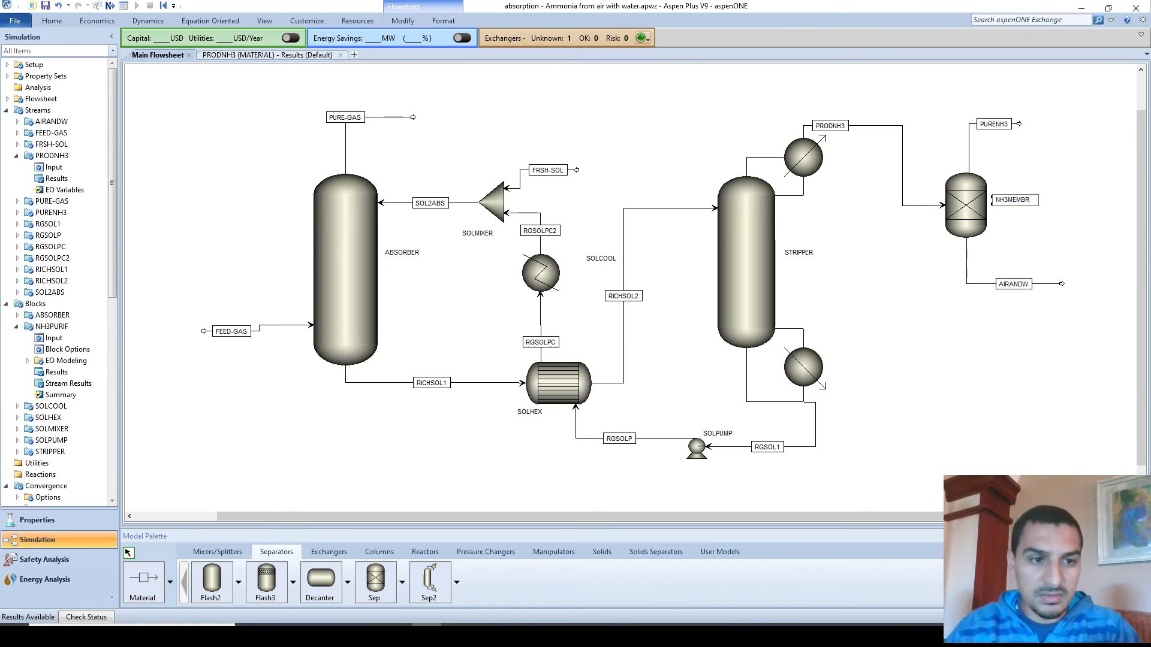
key("Return")
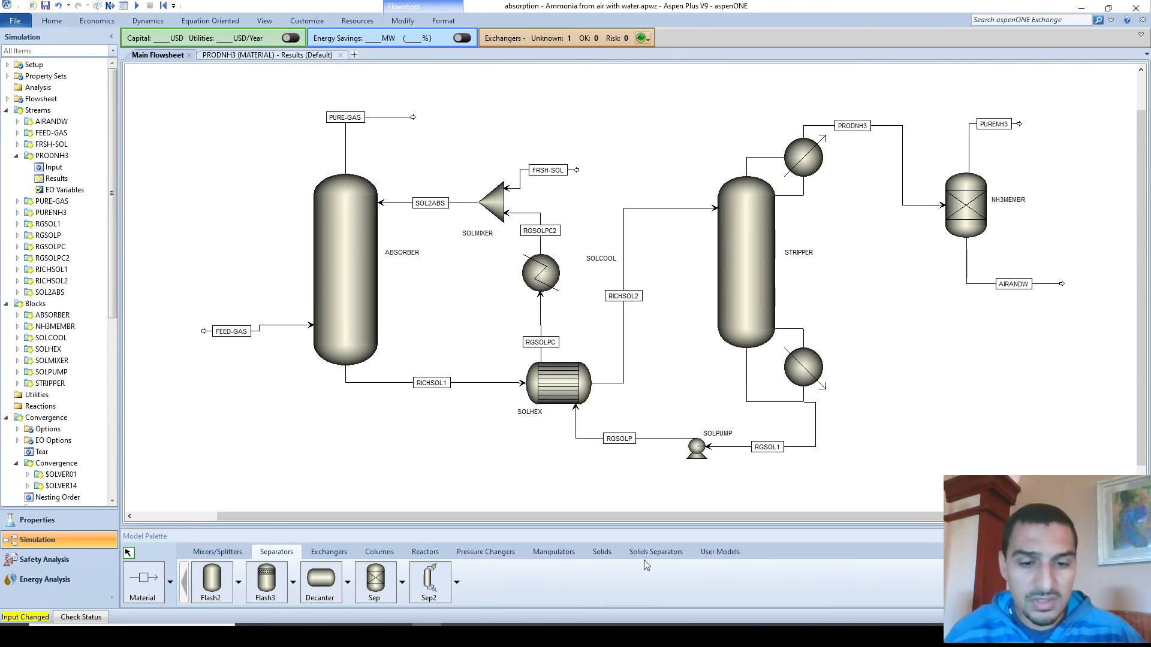
left_click(554, 552)
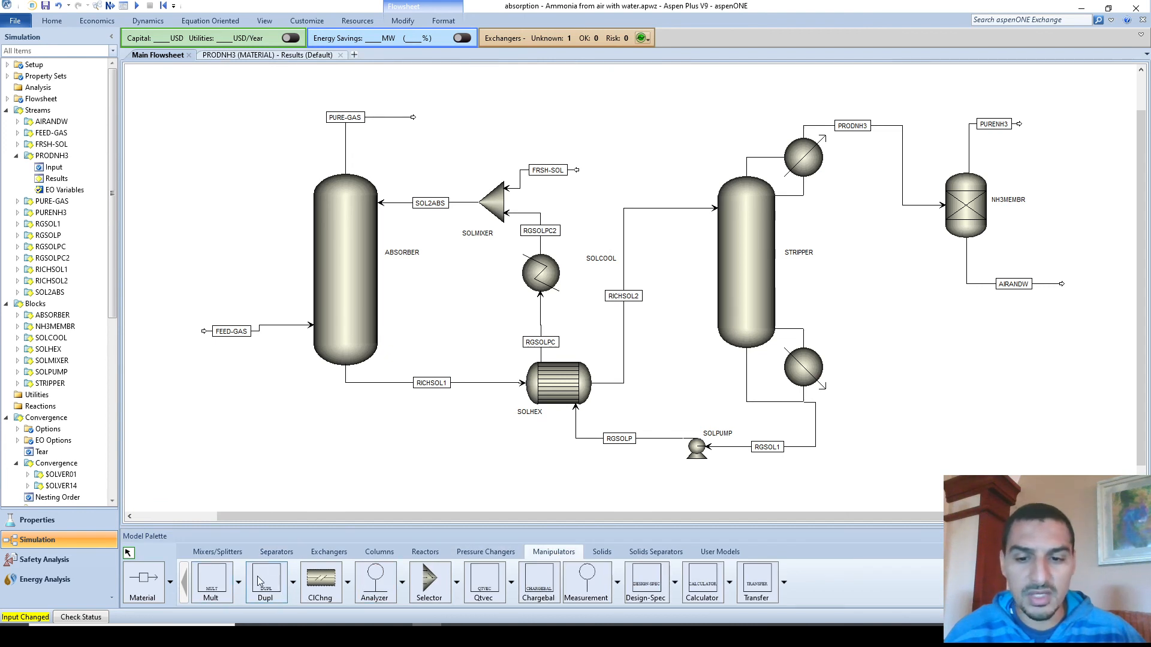
left_click(269, 557)
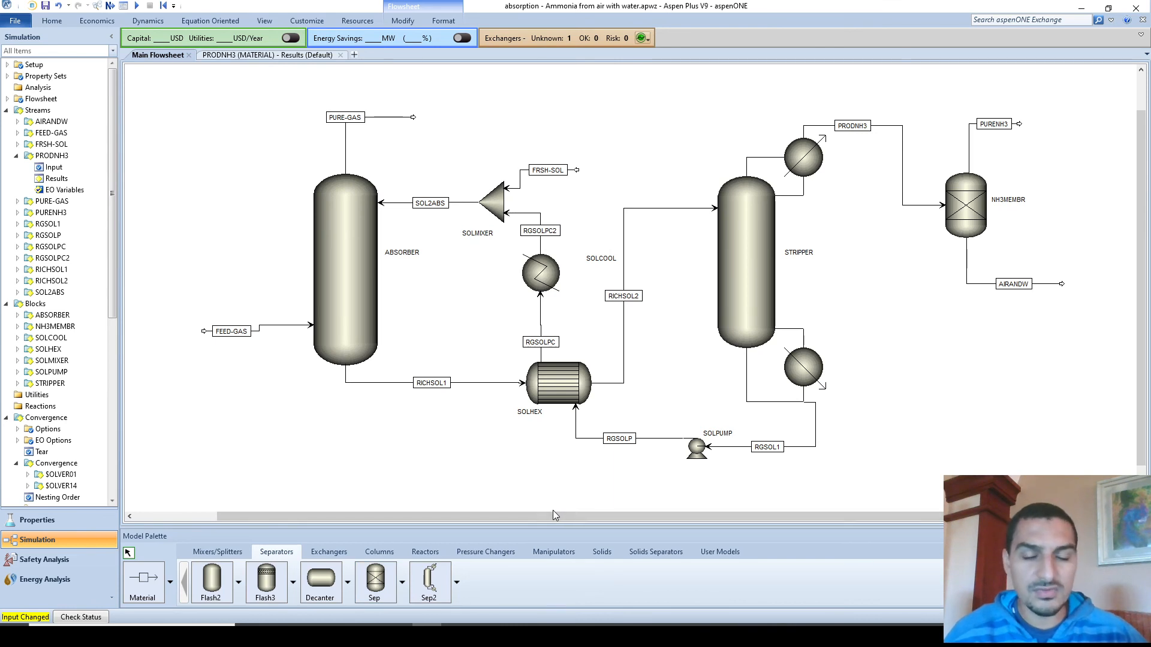
left_click(403, 582)
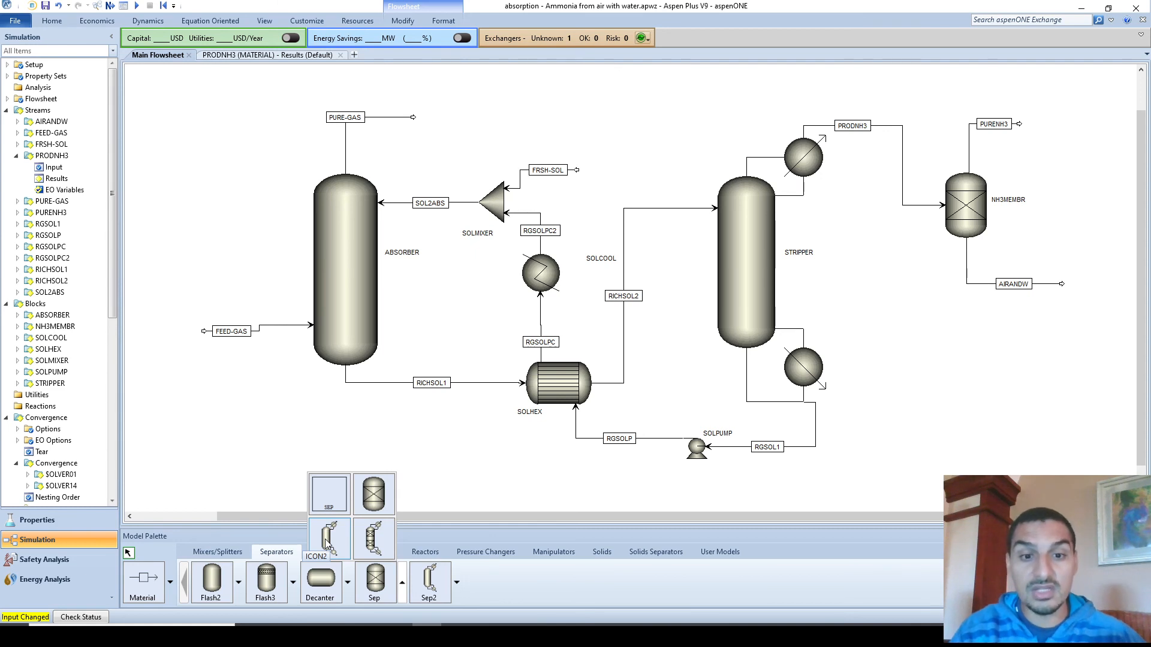
left_click(565, 394)
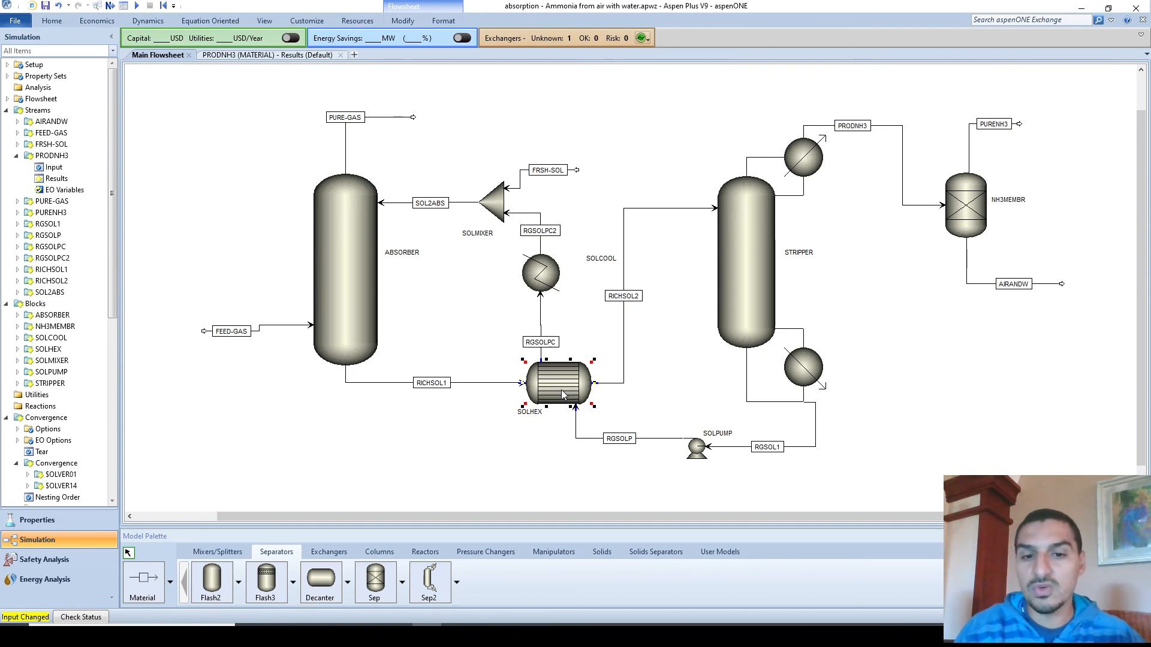
left_click(561, 451)
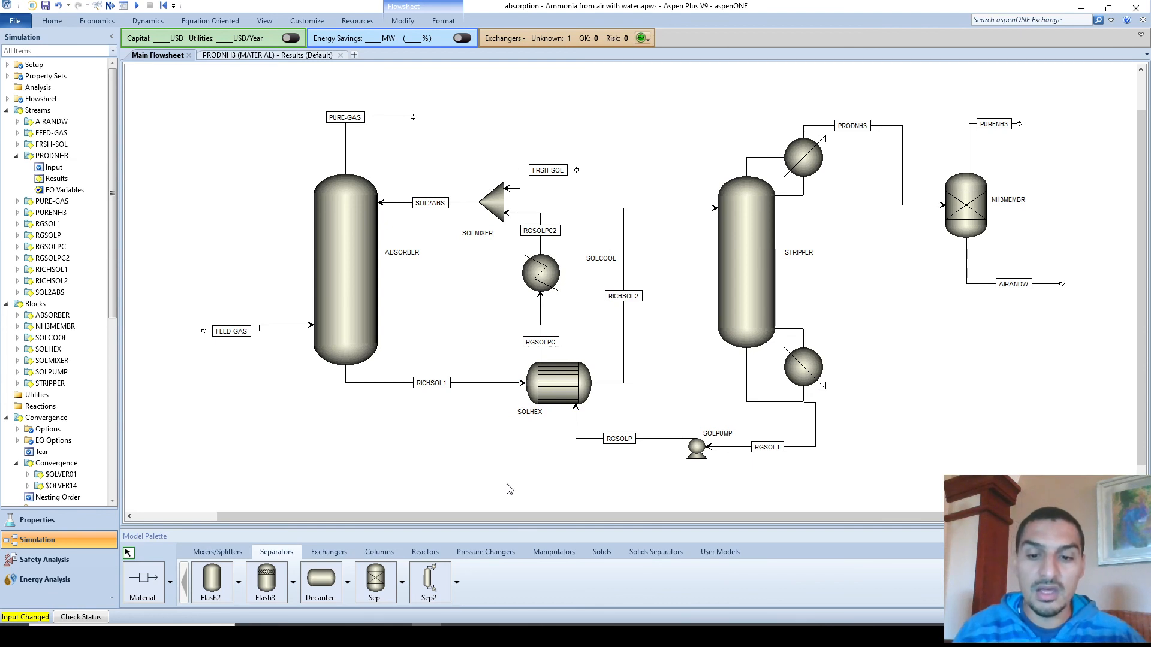
left_click(456, 582)
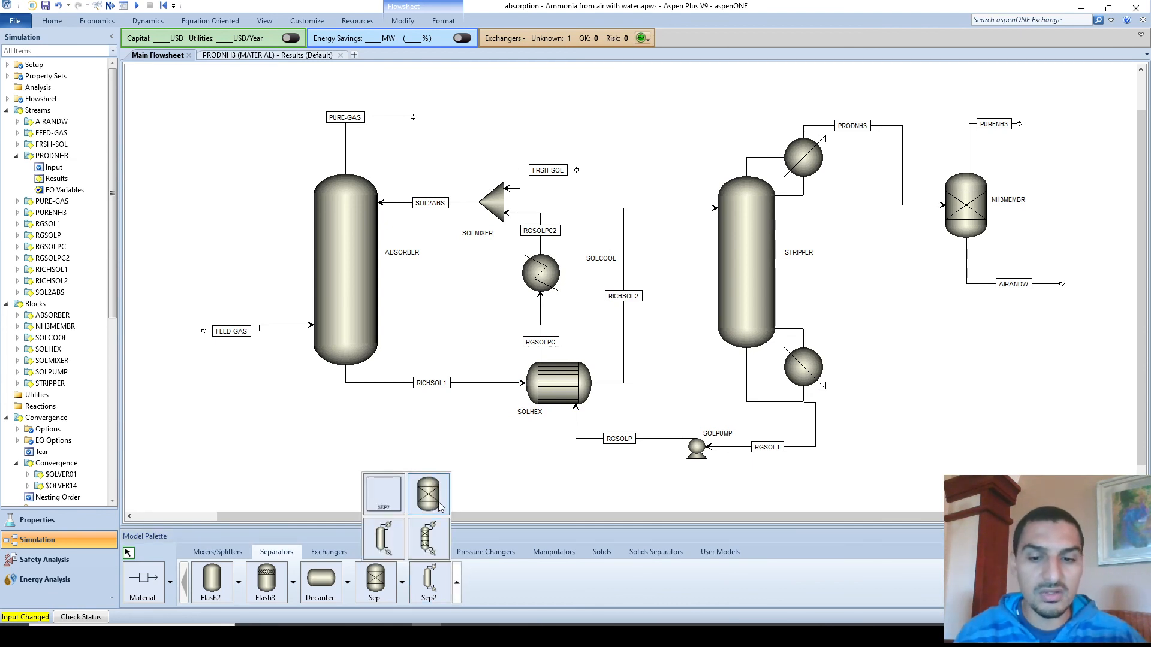
left_click(506, 487)
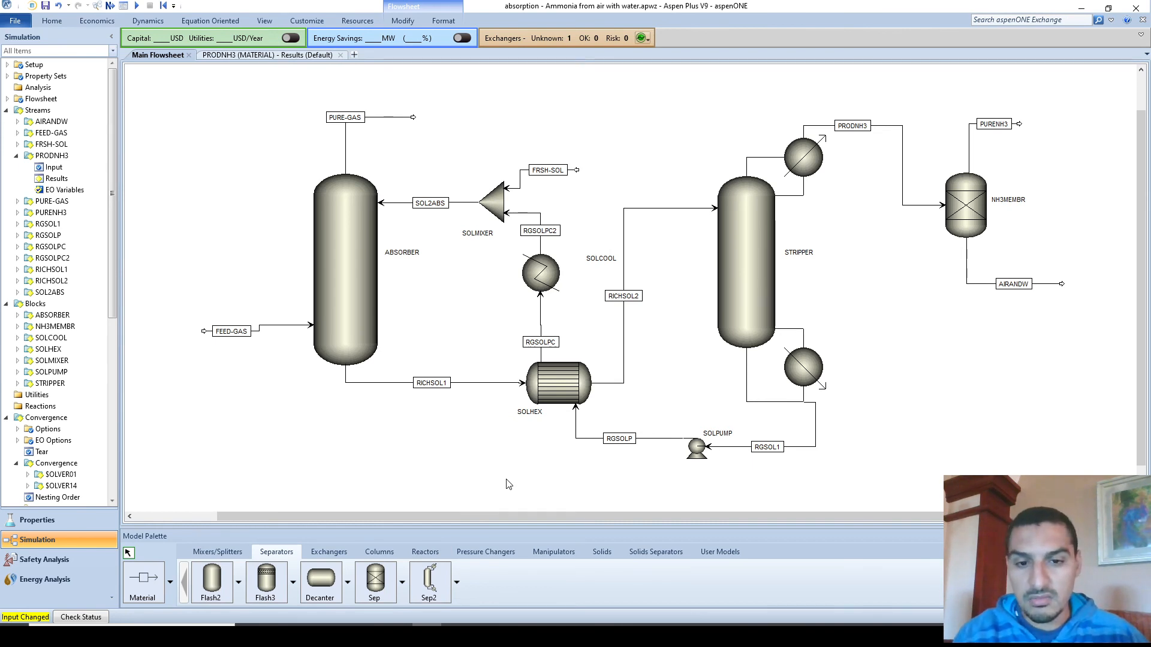
left_click(456, 590)
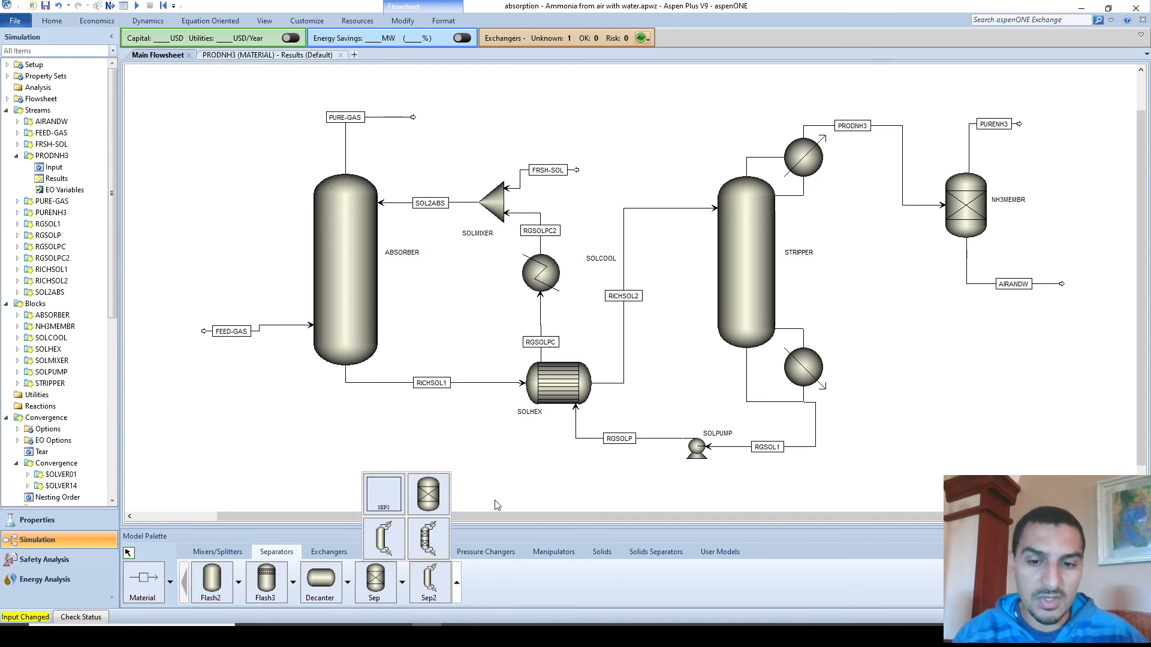